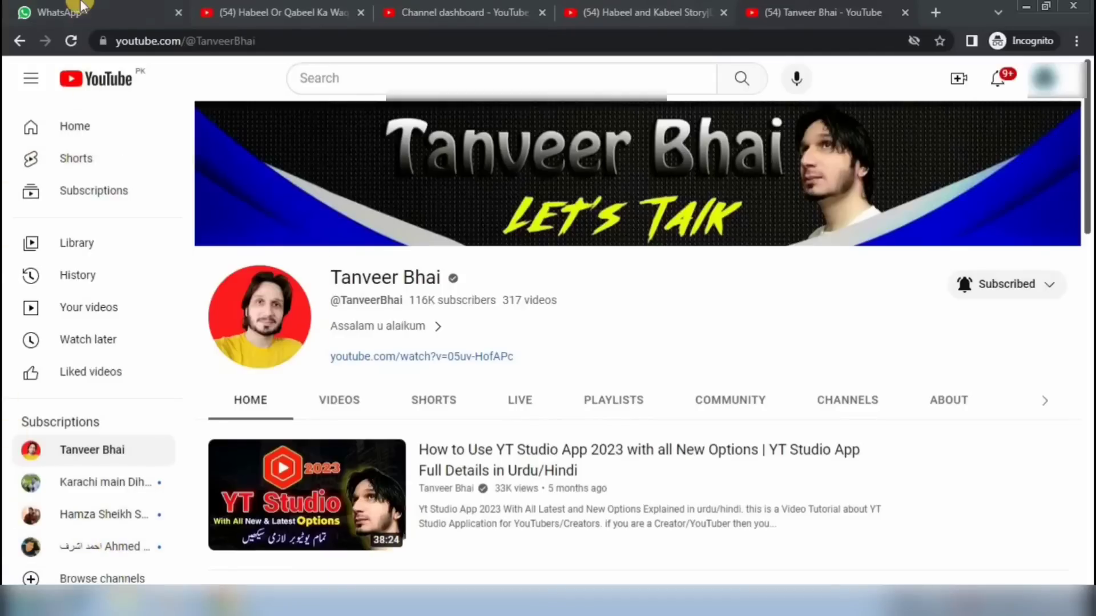
Switch to YouTube Studio, close the separate YouTube channel page, and open the channel's Copyright page.
click(36, 12)
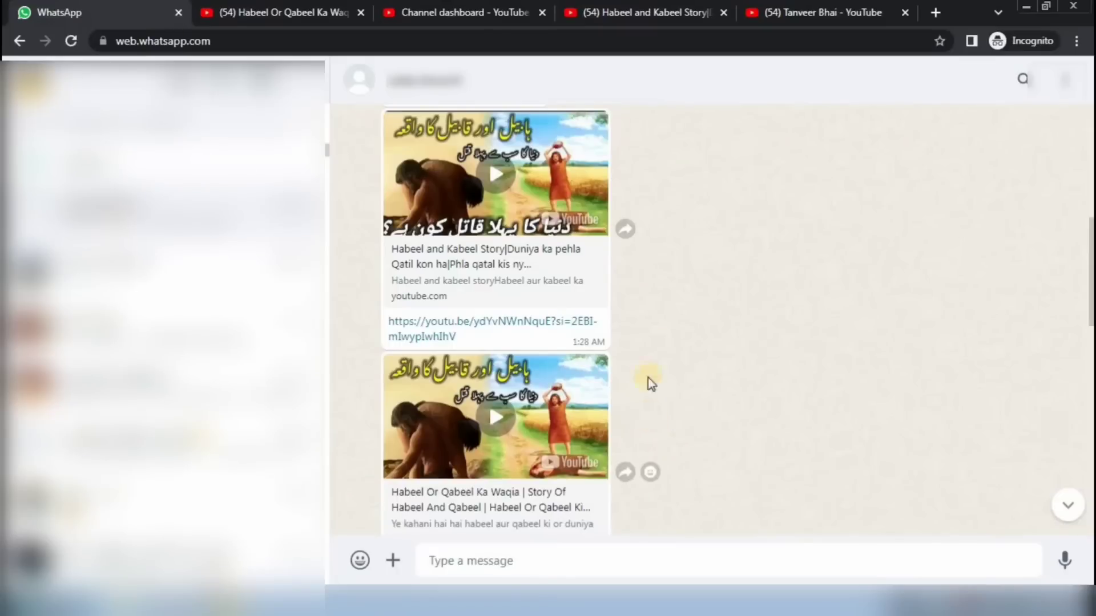
click(481, 7)
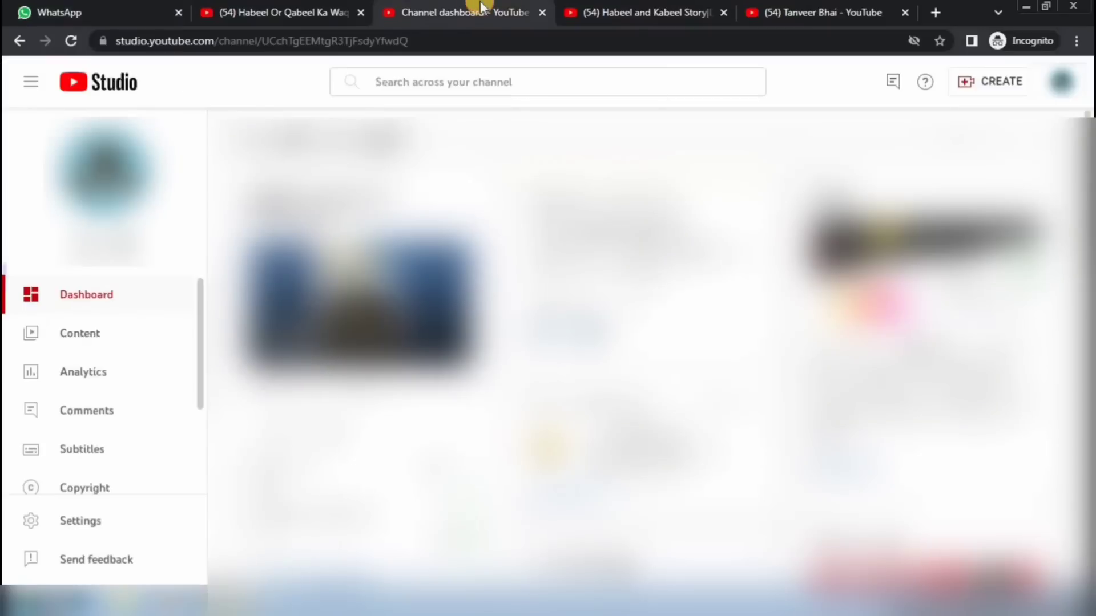
click(904, 12)
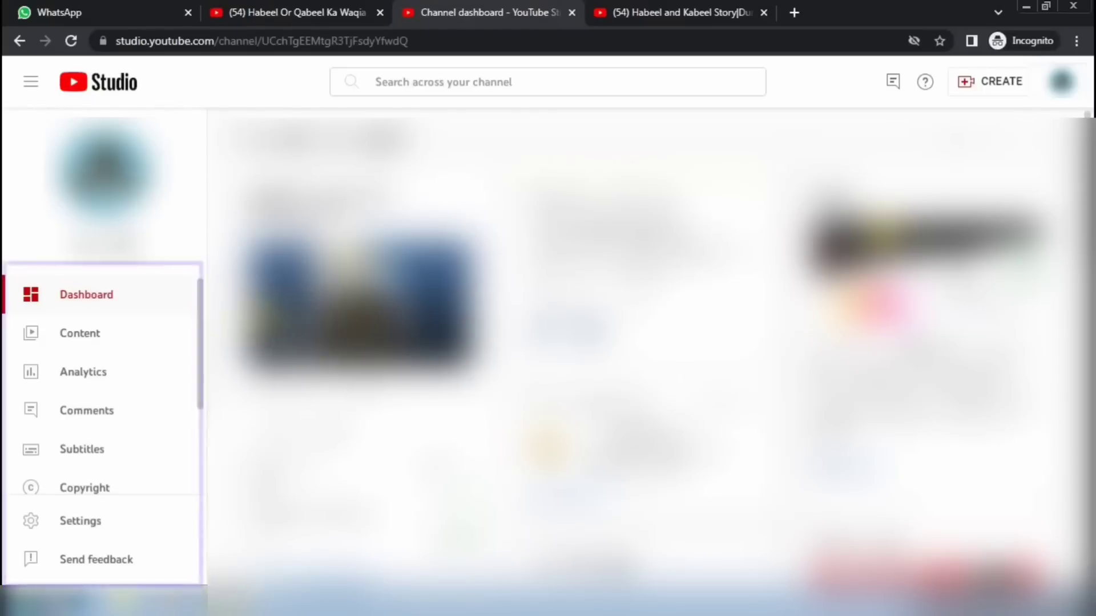
scroll(200, 378, down, 3)
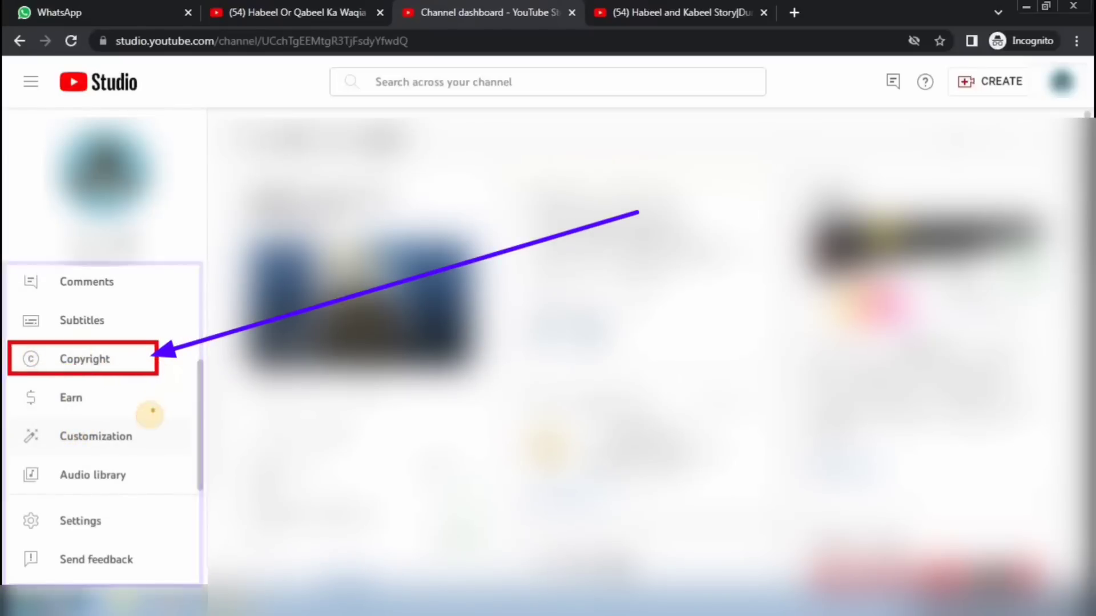
click(93, 367)
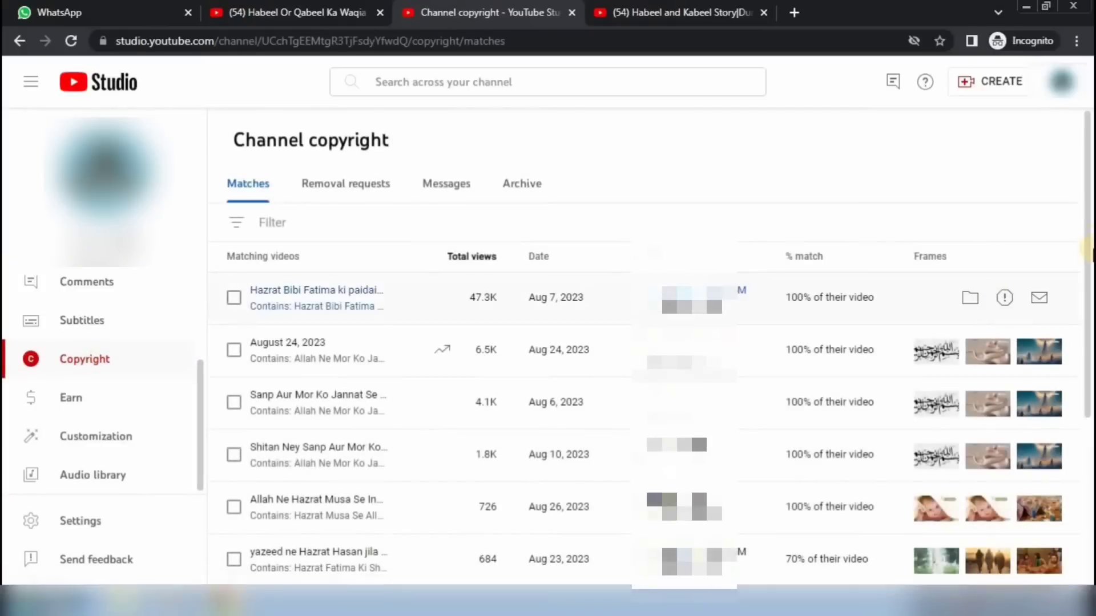
Examine the list of copyright matches, including the matching videos' channels, views, dates and match percentages.
drag(1089, 175, 1080, 145)
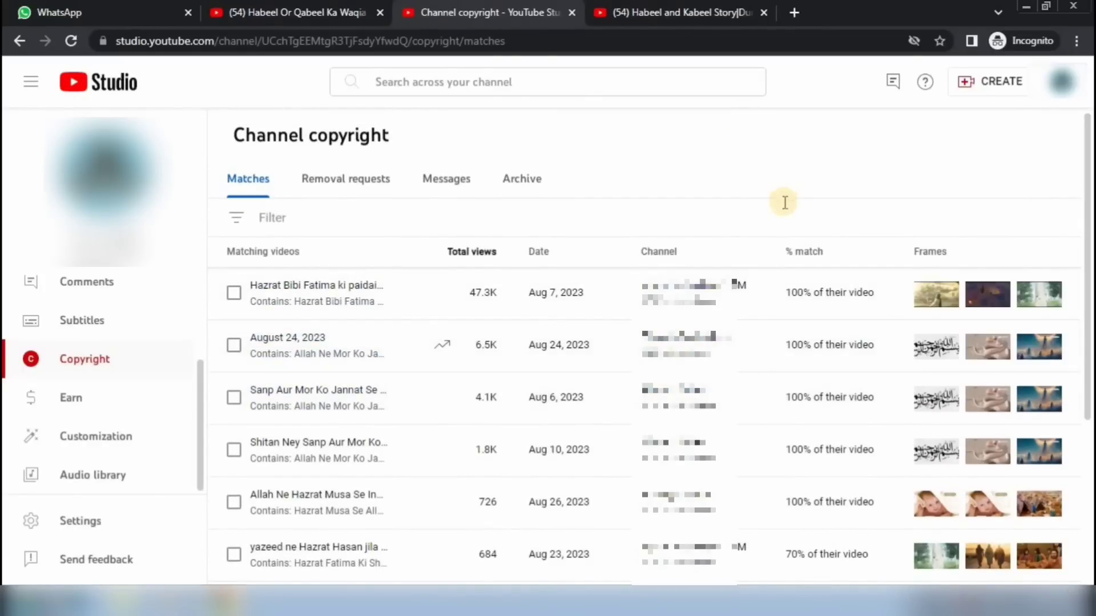
key(ctrl+2)
drag(619, 228, 712, 258)
mouse_move(622, 267)
mouse_down()
mouse_move(713, 491)
mouse_move(766, 569)
mouse_up()
key(Escape)
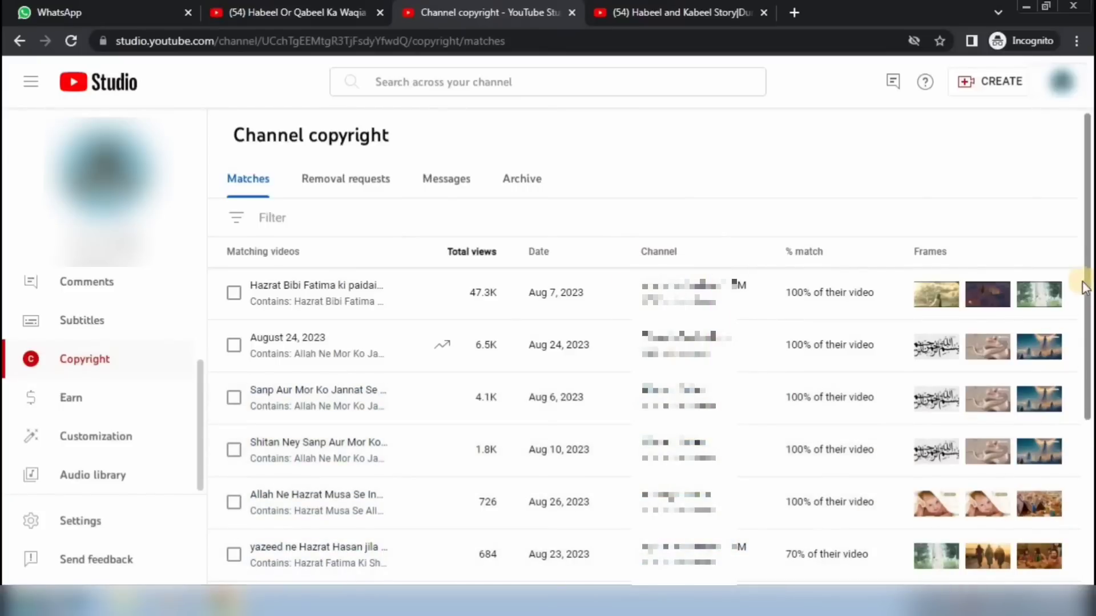
scroll(1083, 228, up, 1)
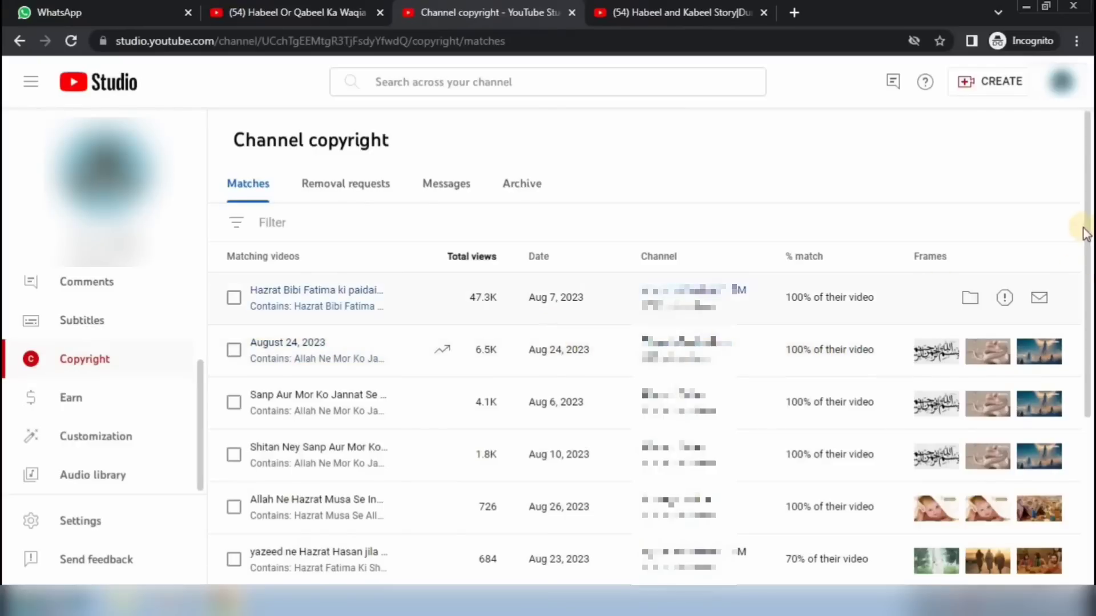
scroll(1084, 233, down, 3)
scroll(1087, 229, up, 2)
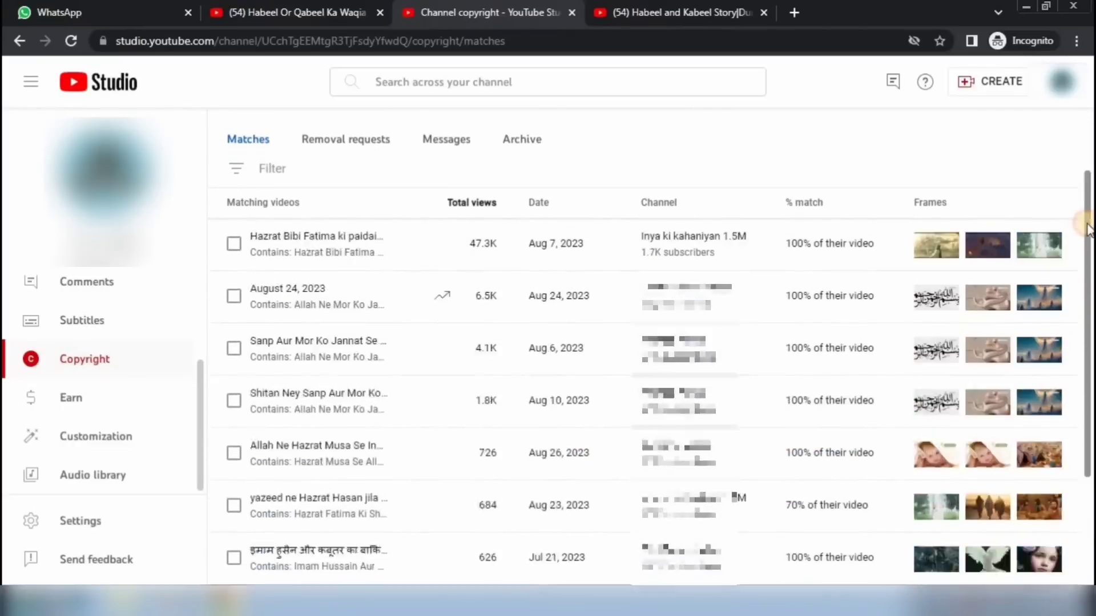
scroll(1087, 228, up, 1)
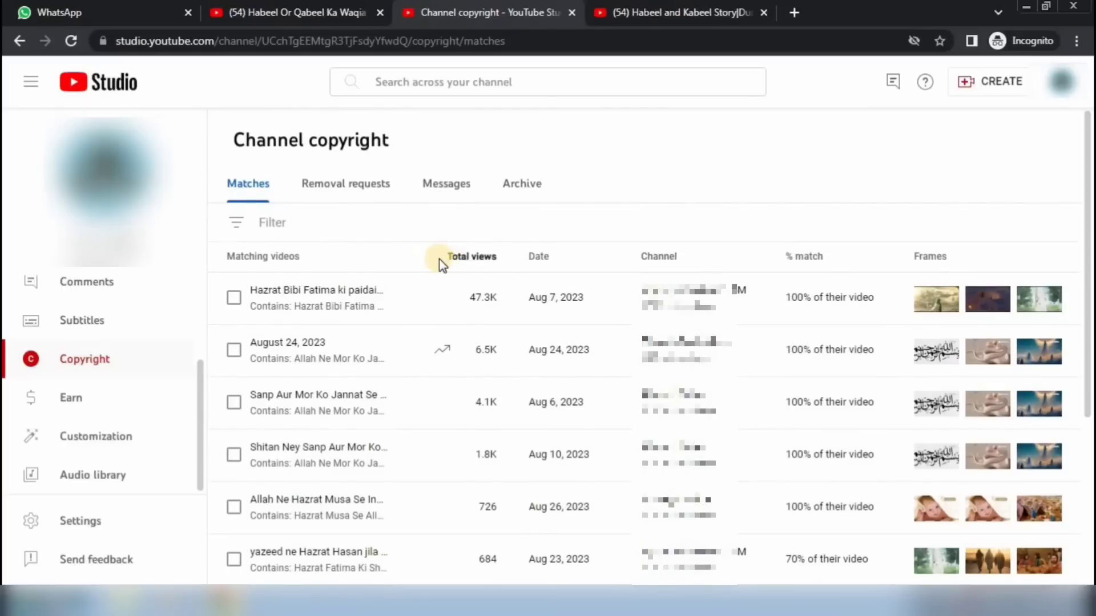
key(ctrl+2)
drag(213, 166, 276, 201)
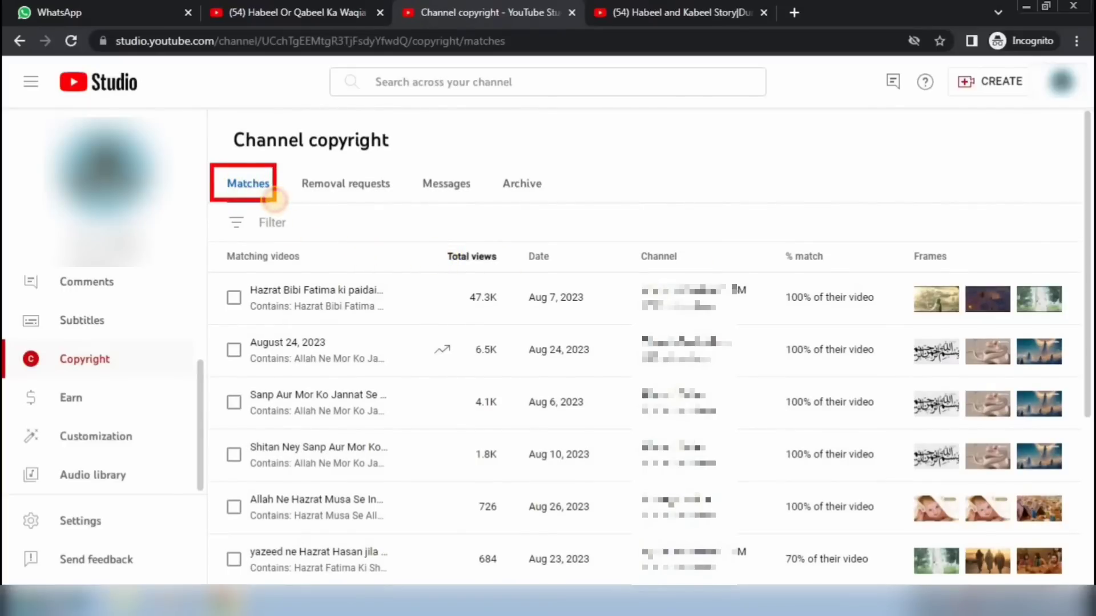
drag(289, 166, 400, 204)
mouse_move(413, 155)
mouse_down()
mouse_move(434, 190)
mouse_move(473, 204)
mouse_up()
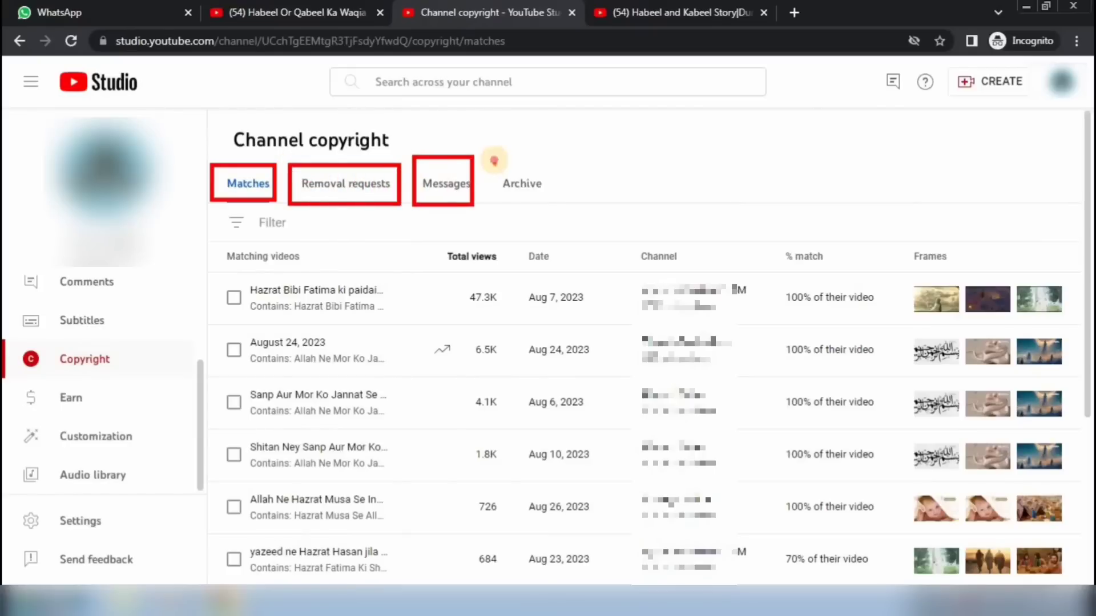
drag(494, 160, 551, 214)
key(Escape)
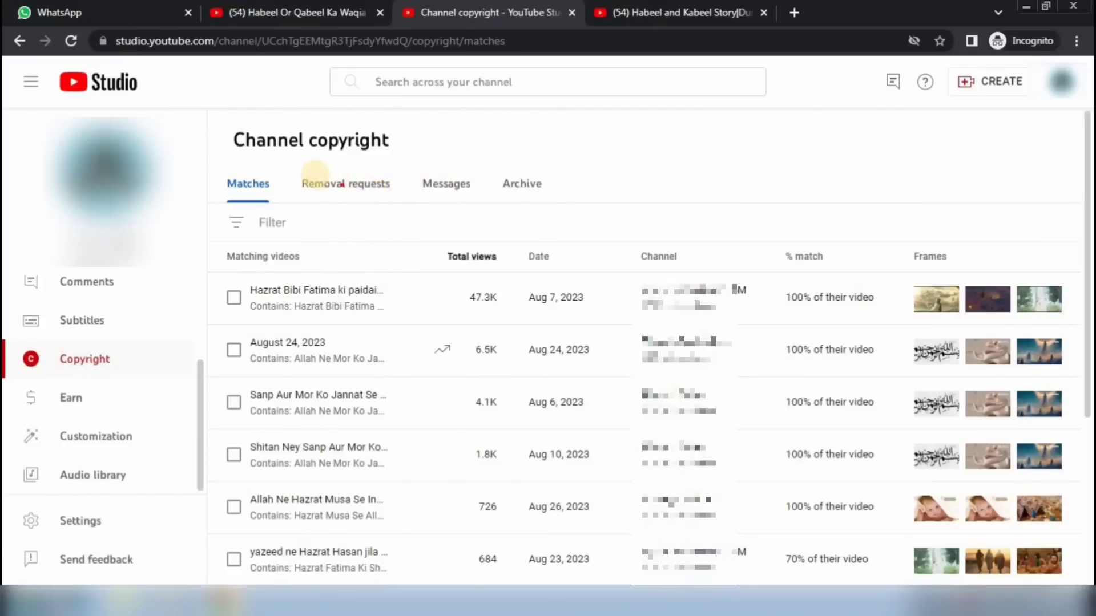
drag(288, 163, 403, 201)
key(Escape)
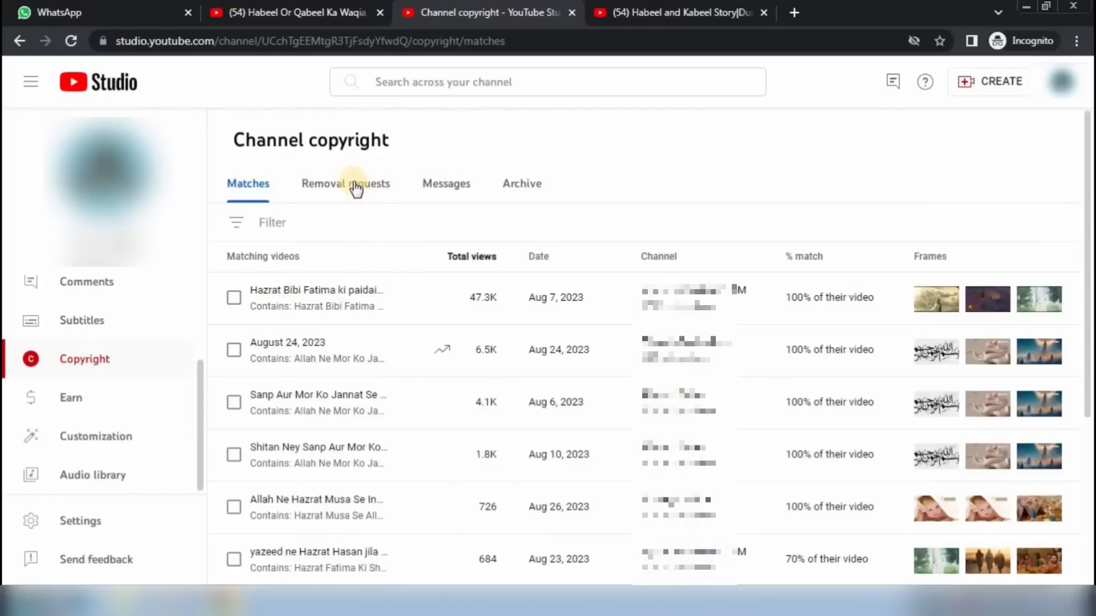
Review the channel's existing removal requests and start a new removal request.
click(355, 188)
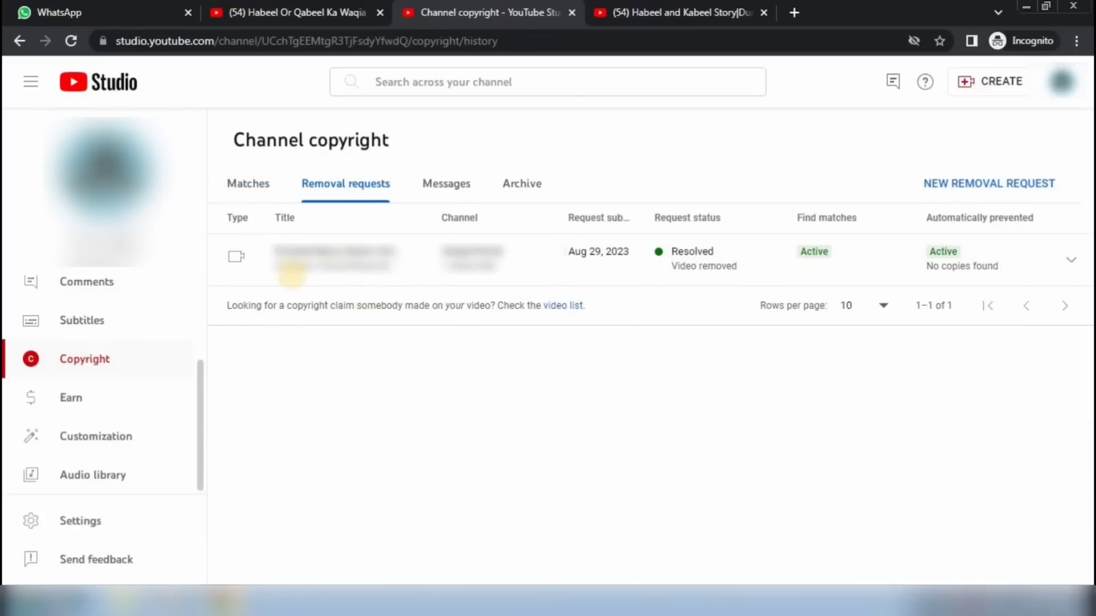
mouse_move(212, 227)
mouse_down()
mouse_move(418, 271)
mouse_move(1091, 284)
mouse_up()
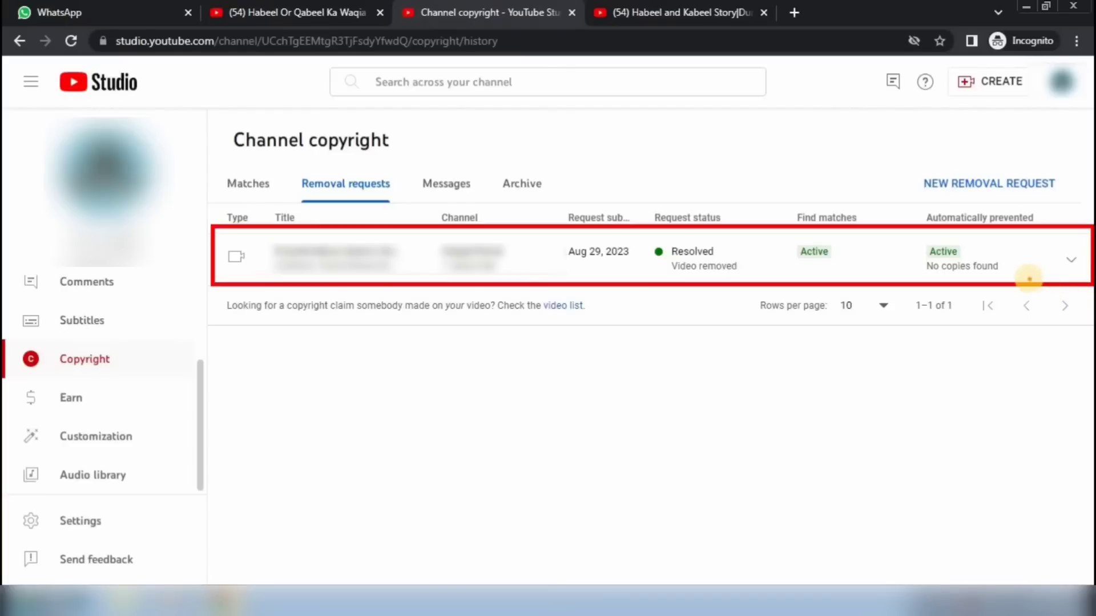
mouse_move(915, 235)
mouse_down()
mouse_move(958, 268)
mouse_move(1011, 277)
mouse_up()
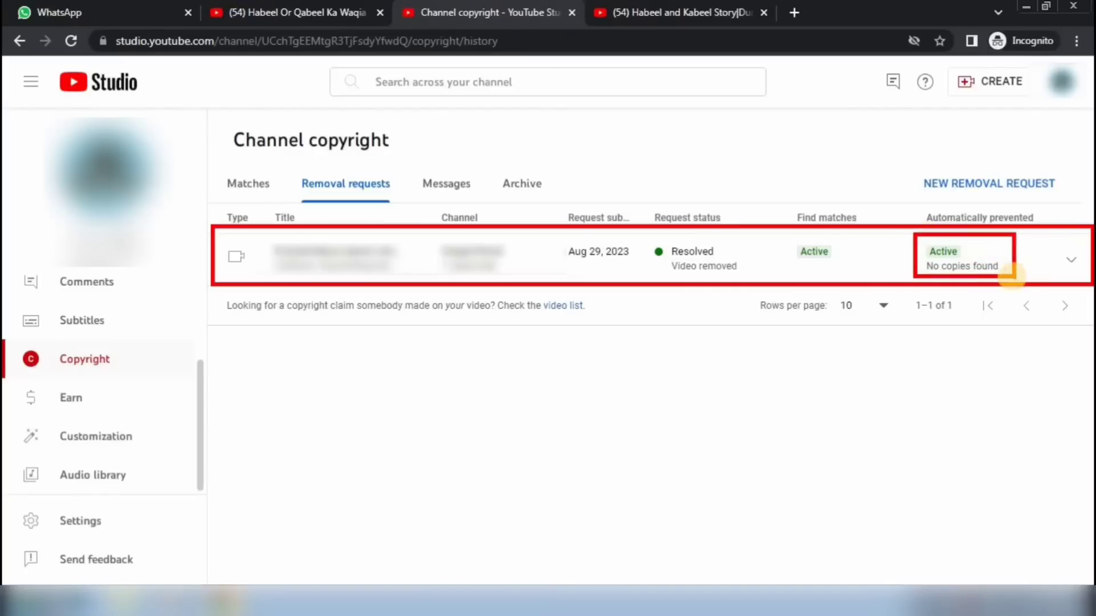
key(Escape)
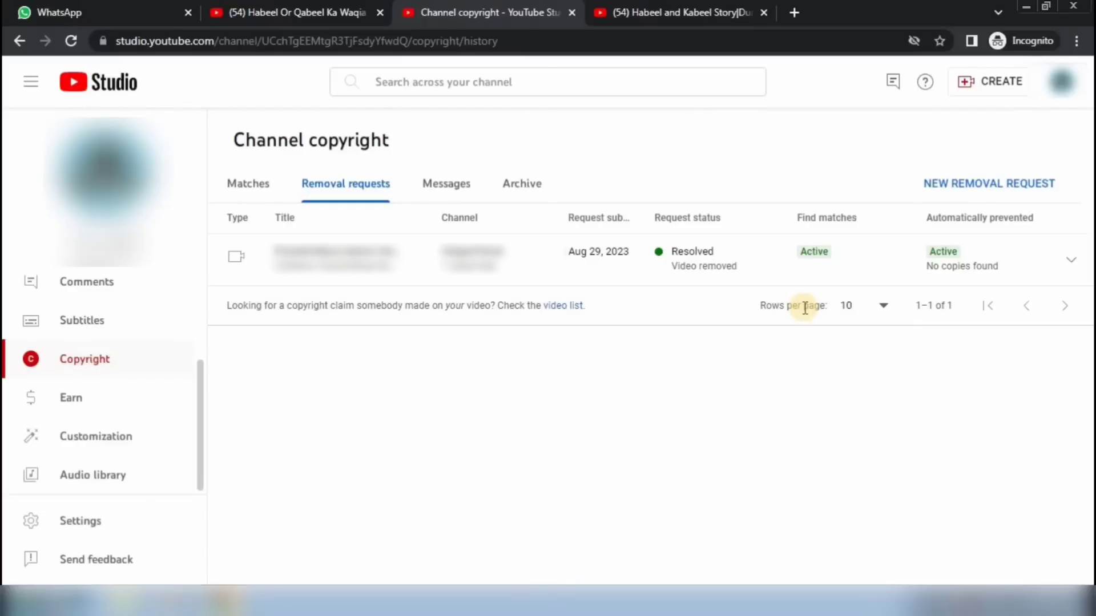
mouse_move(907, 152)
mouse_down()
mouse_move(937, 179)
mouse_move(1078, 197)
mouse_up()
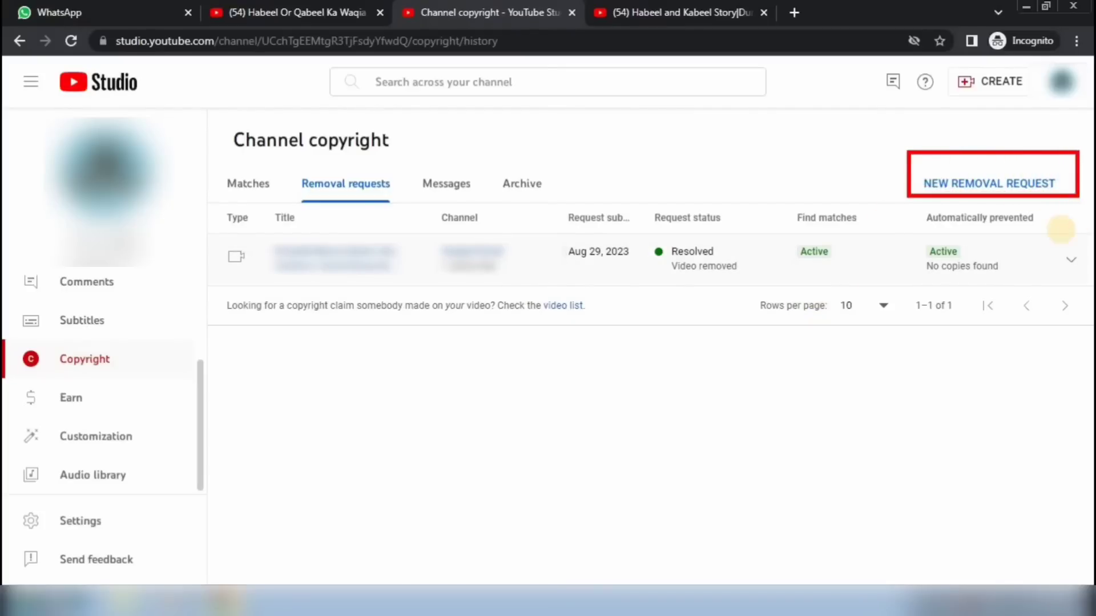
click(998, 182)
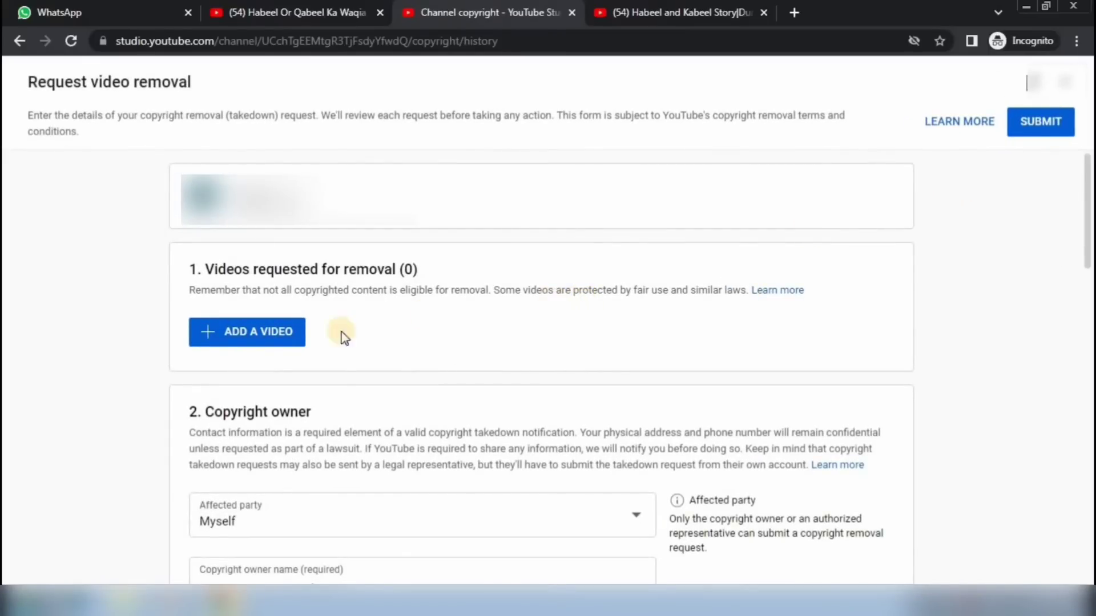
Add a video entry to the removal request and set its type of work to Video.
drag(170, 300, 335, 355)
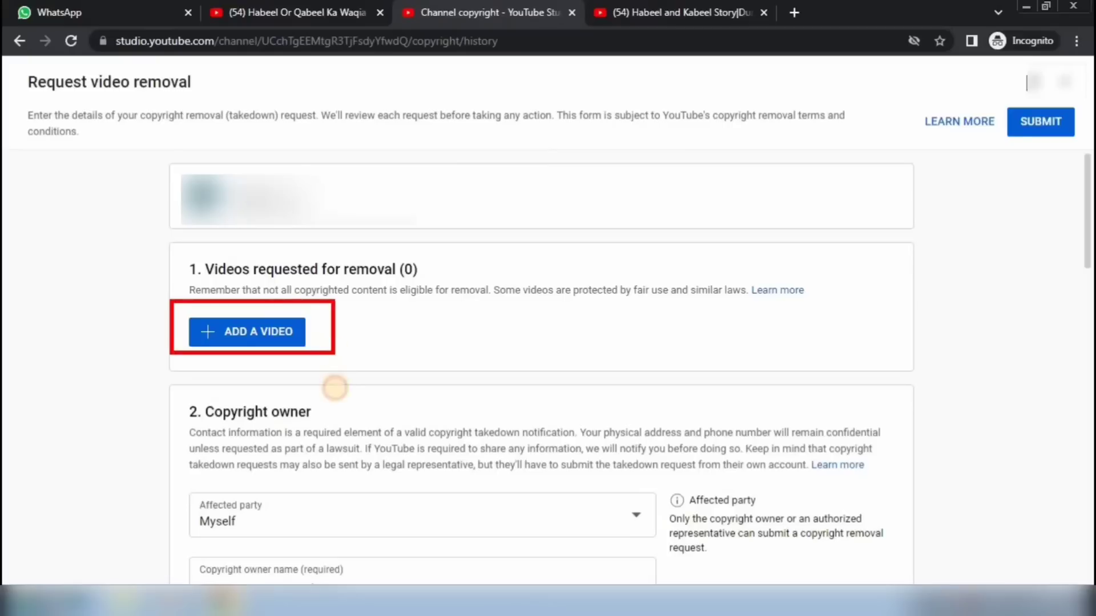
click(286, 334)
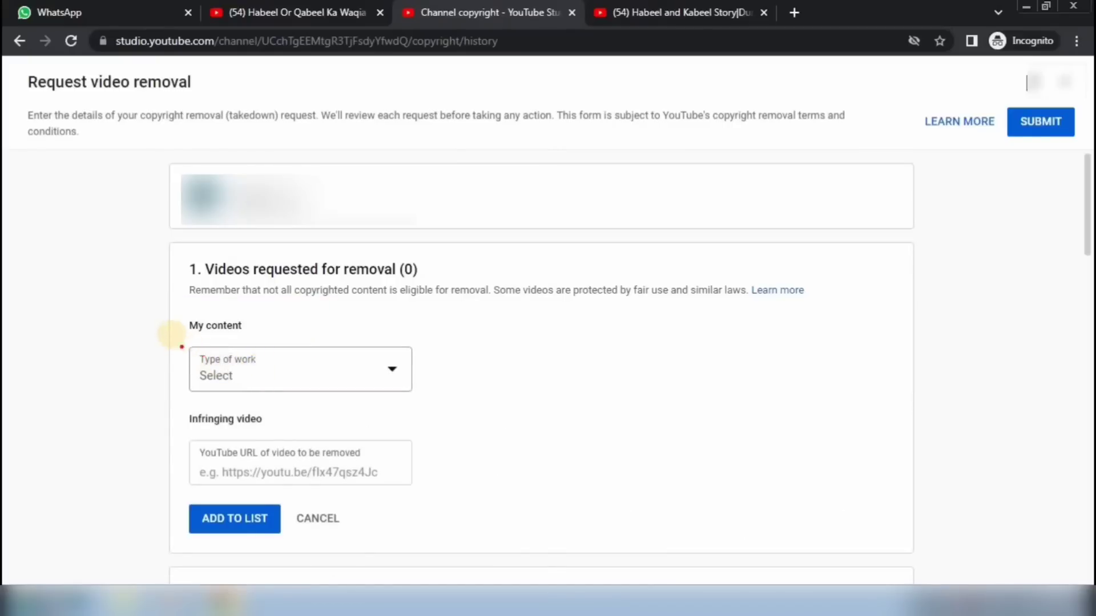
drag(170, 333, 453, 400)
key(Escape)
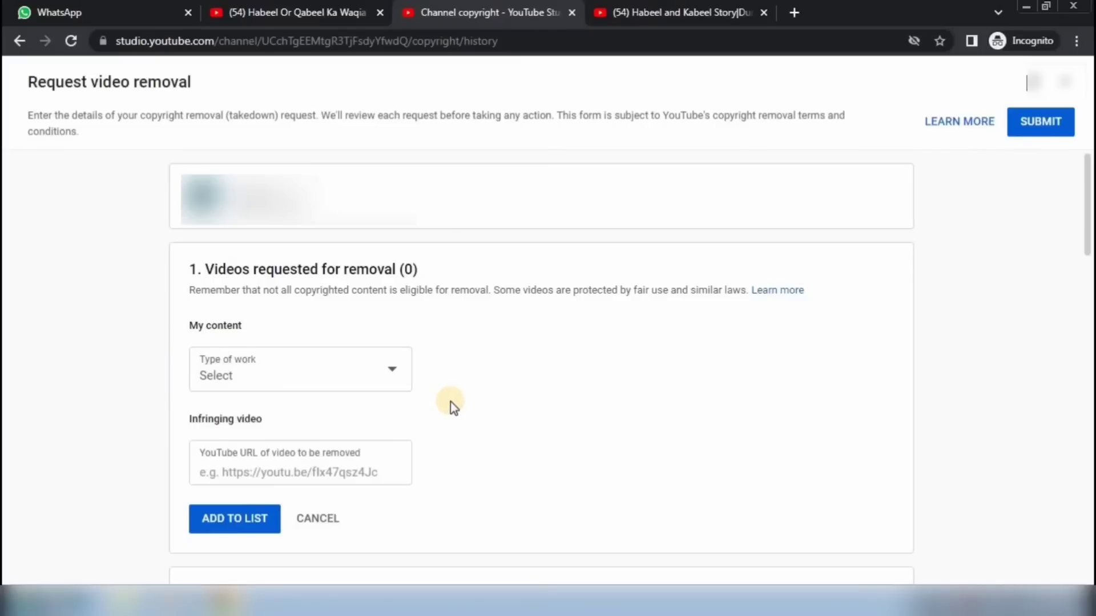
click(393, 375)
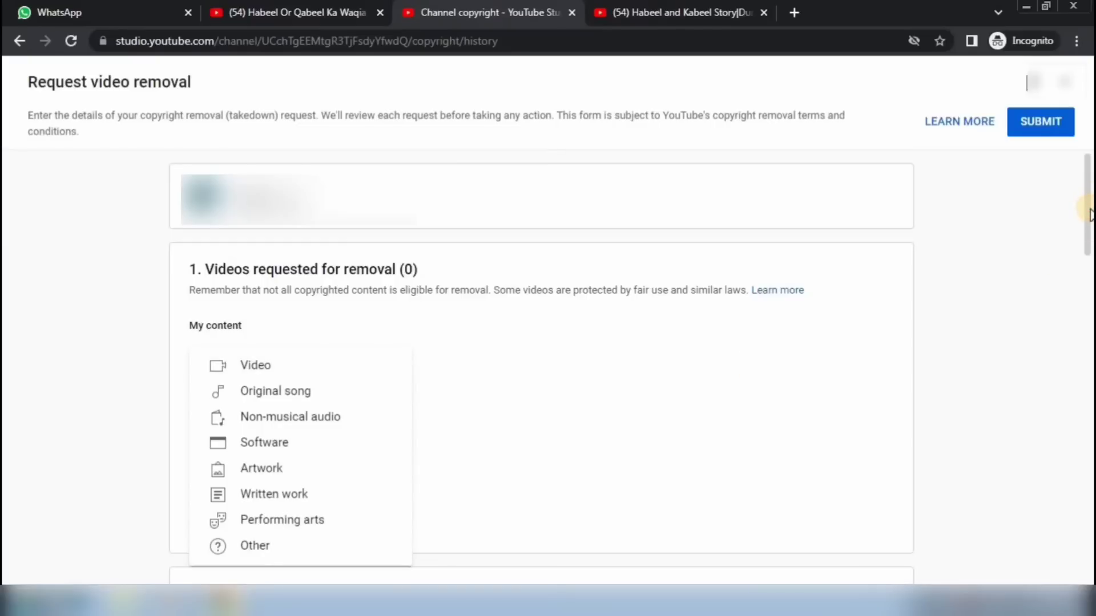
click(494, 343)
click(325, 369)
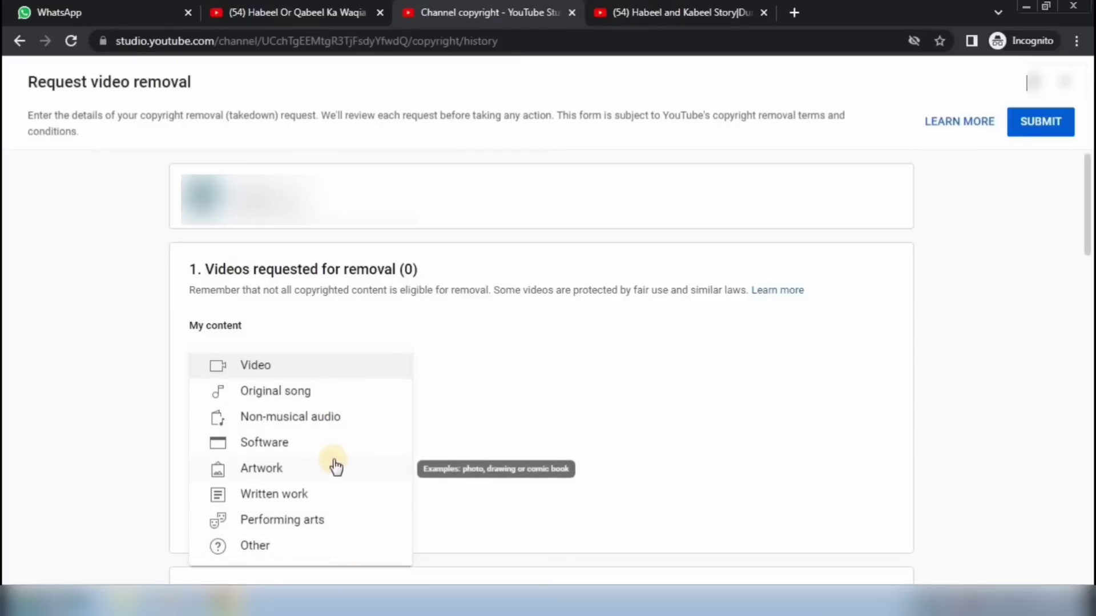
click(297, 372)
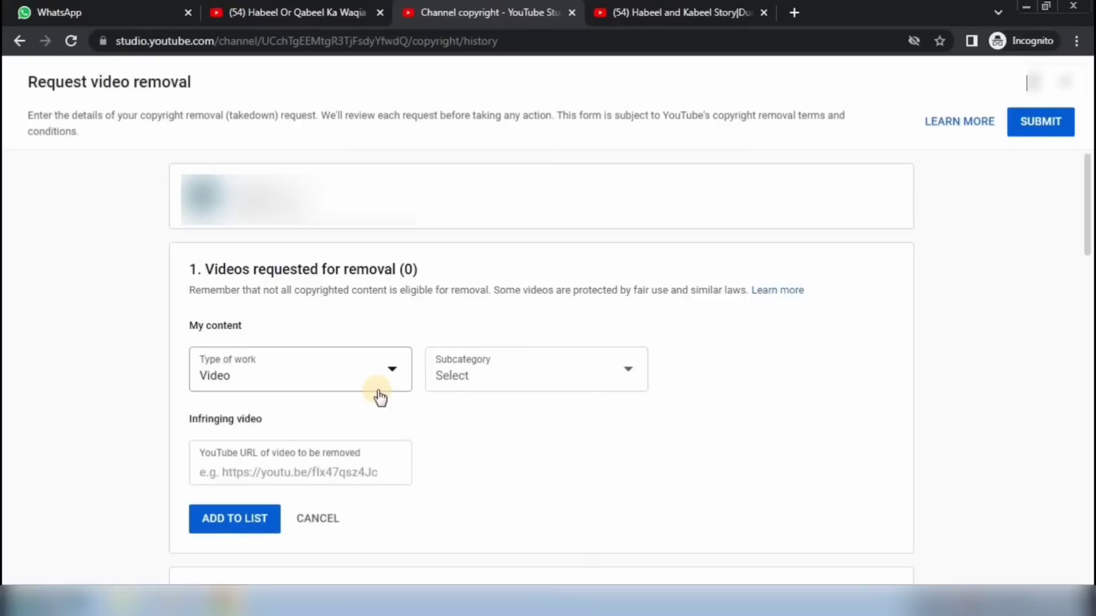
Set the subcategory to Internet video and the source of the content to From my YouTube channel.
click(628, 372)
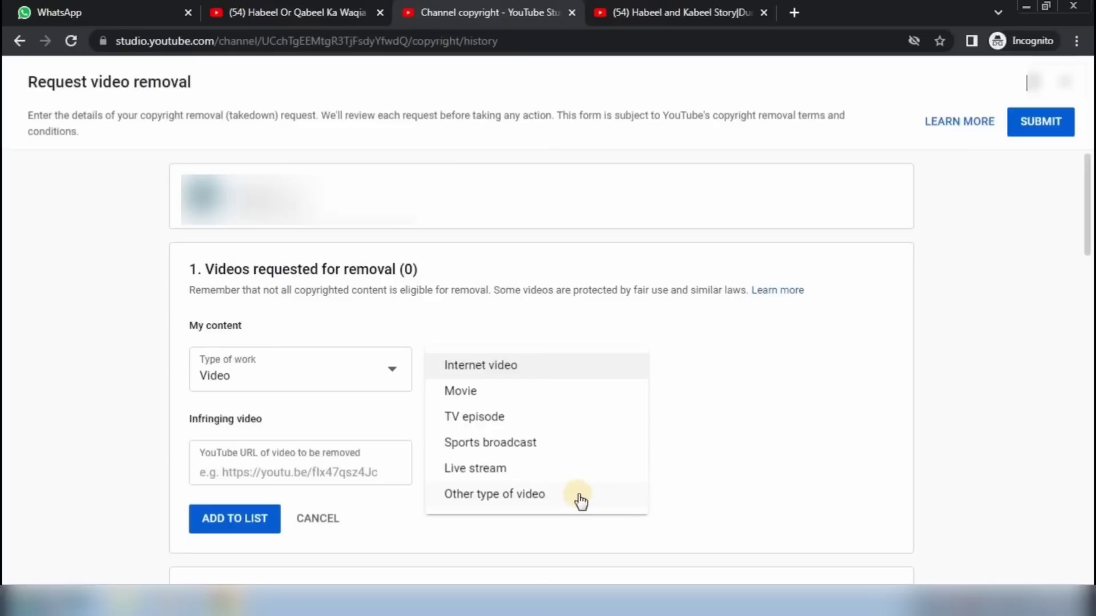
click(532, 372)
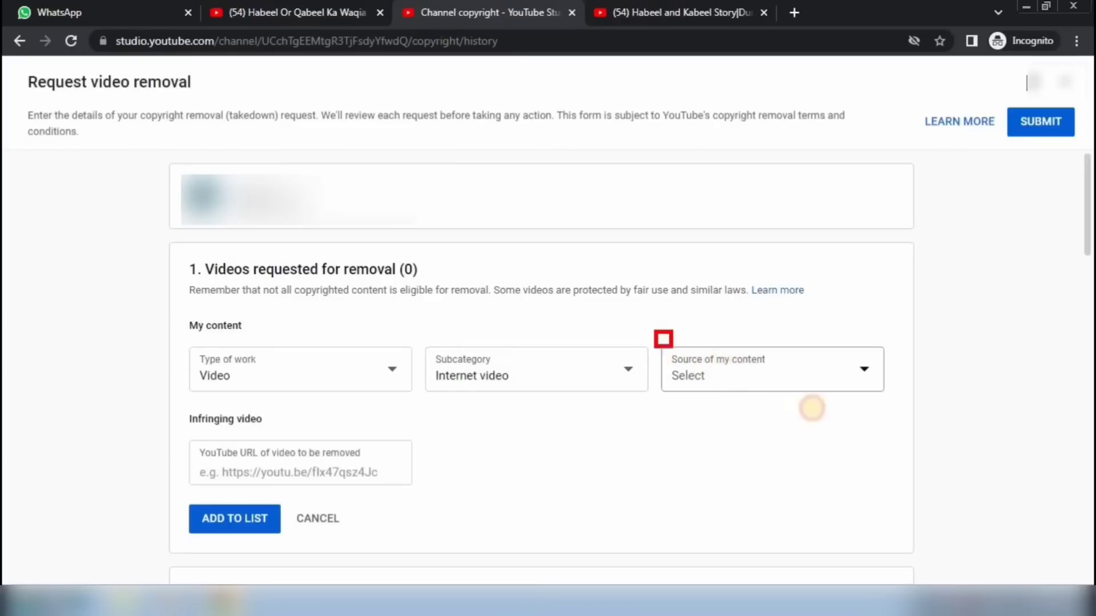
click(862, 372)
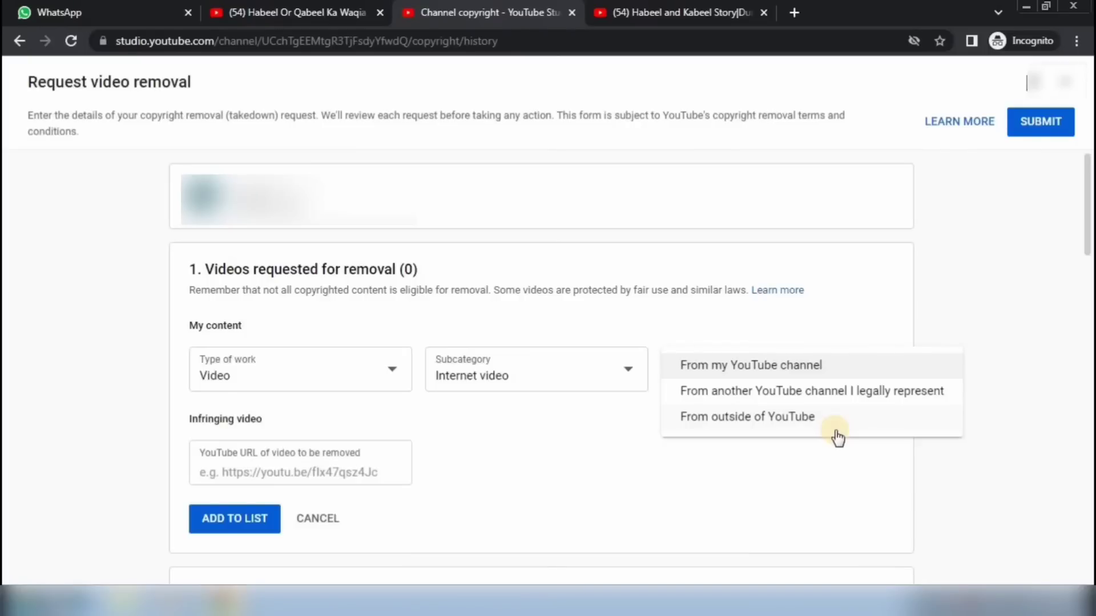
click(850, 370)
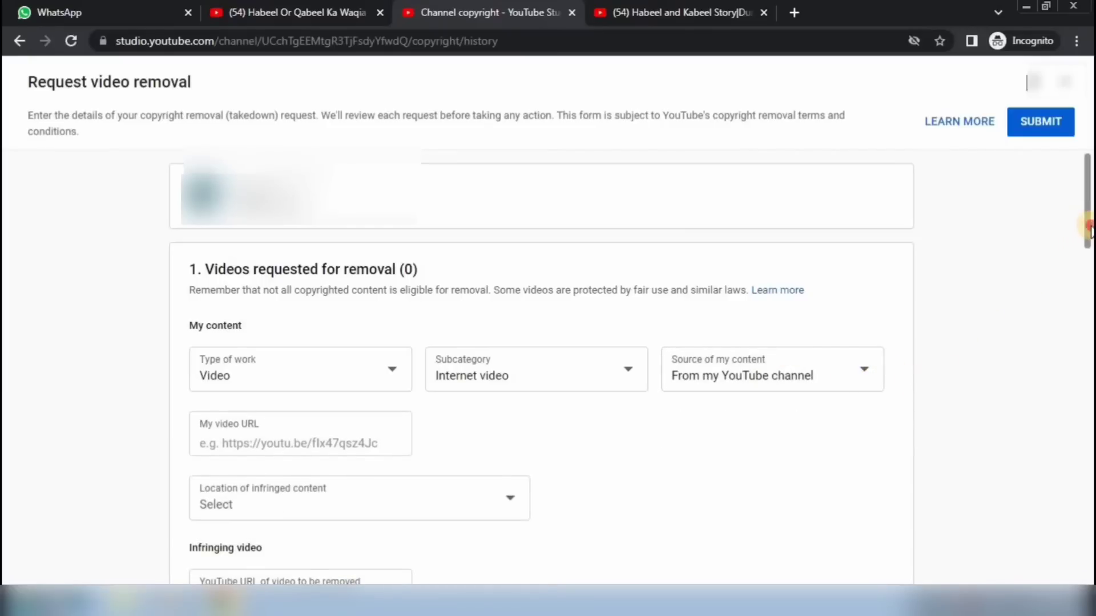
scroll(1089, 228, down, 1)
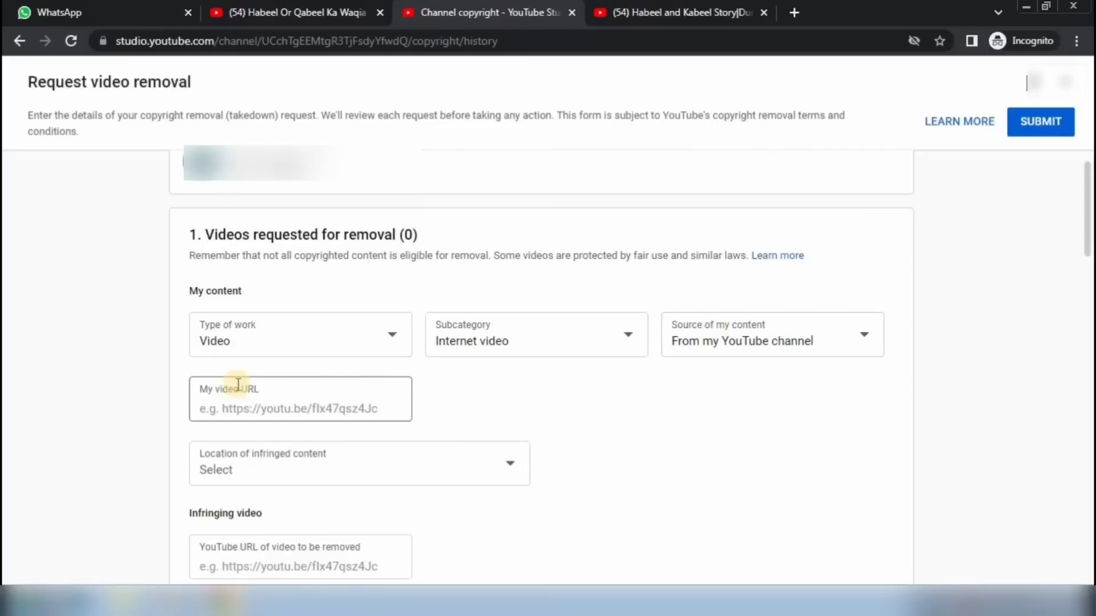
drag(272, 394, 425, 425)
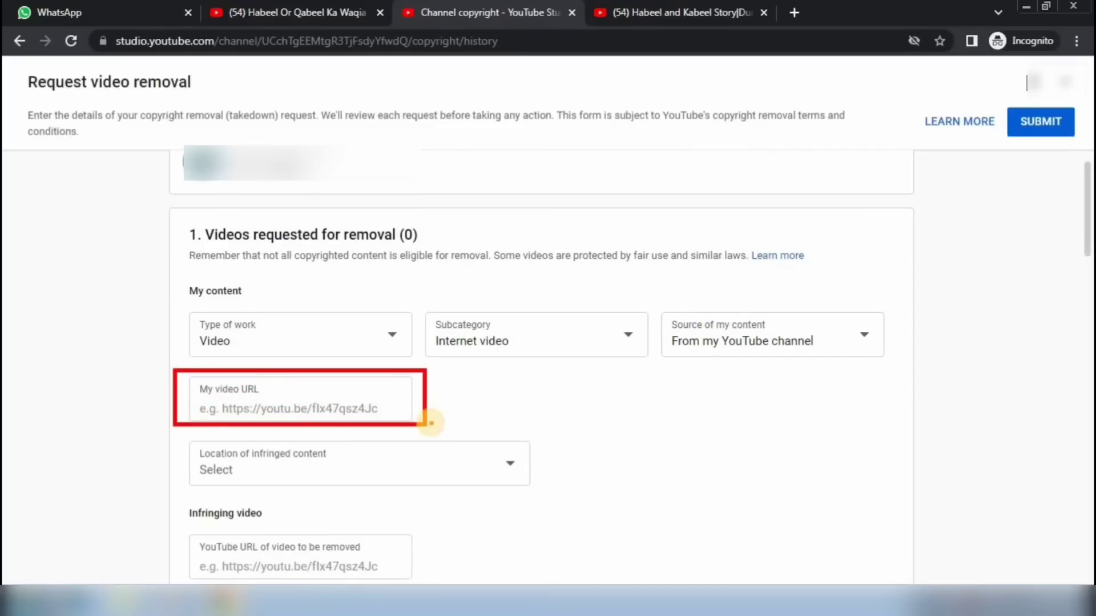
key(Escape)
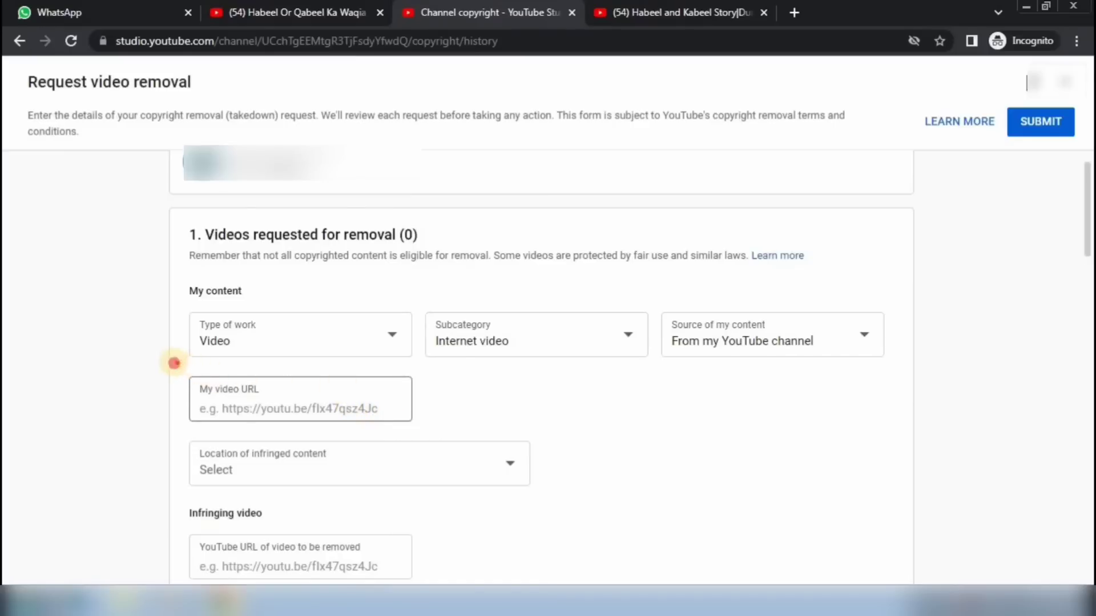
mouse_move(173, 361)
mouse_down()
mouse_move(309, 416)
mouse_move(442, 429)
mouse_up()
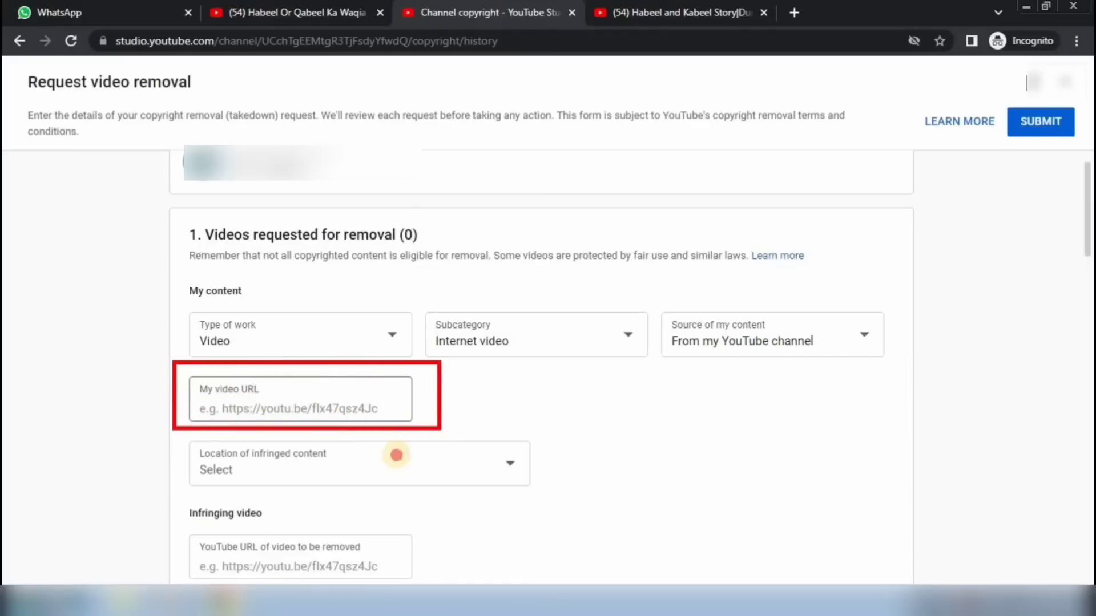
key(Escape)
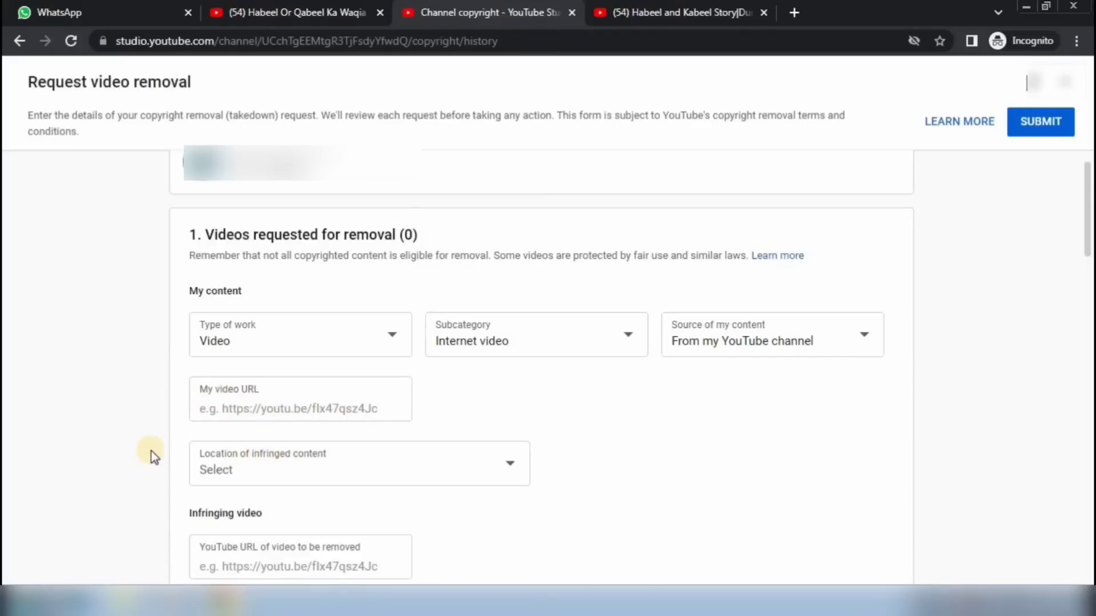
Set the location of infringed content to Entire video for the user's own video.
mouse_move(181, 430)
mouse_down()
mouse_move(379, 489)
mouse_move(558, 496)
mouse_up()
key(Escape)
click(507, 464)
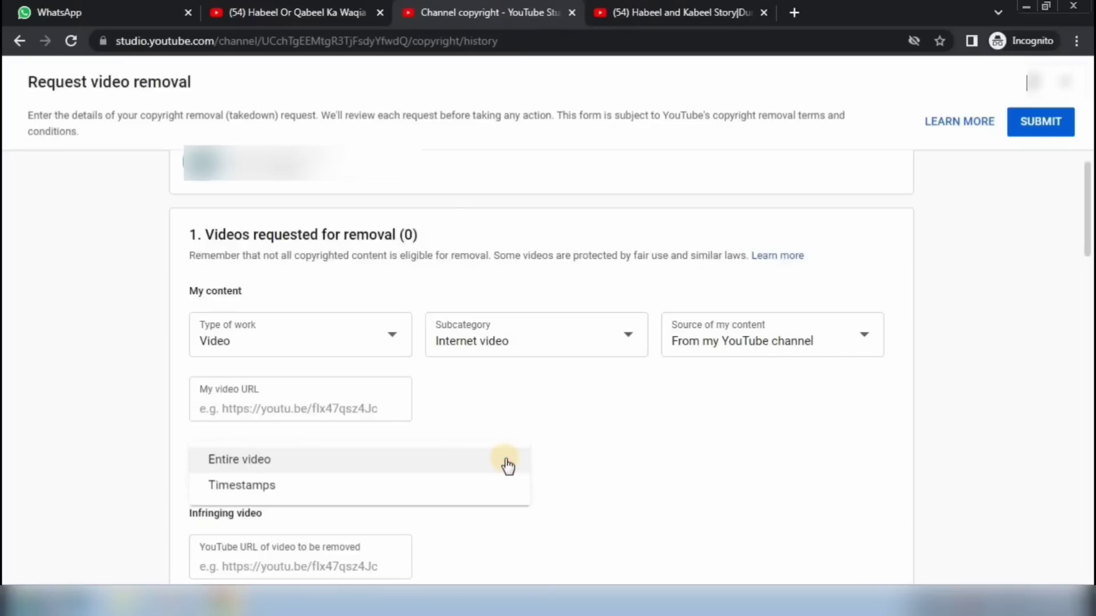
click(285, 460)
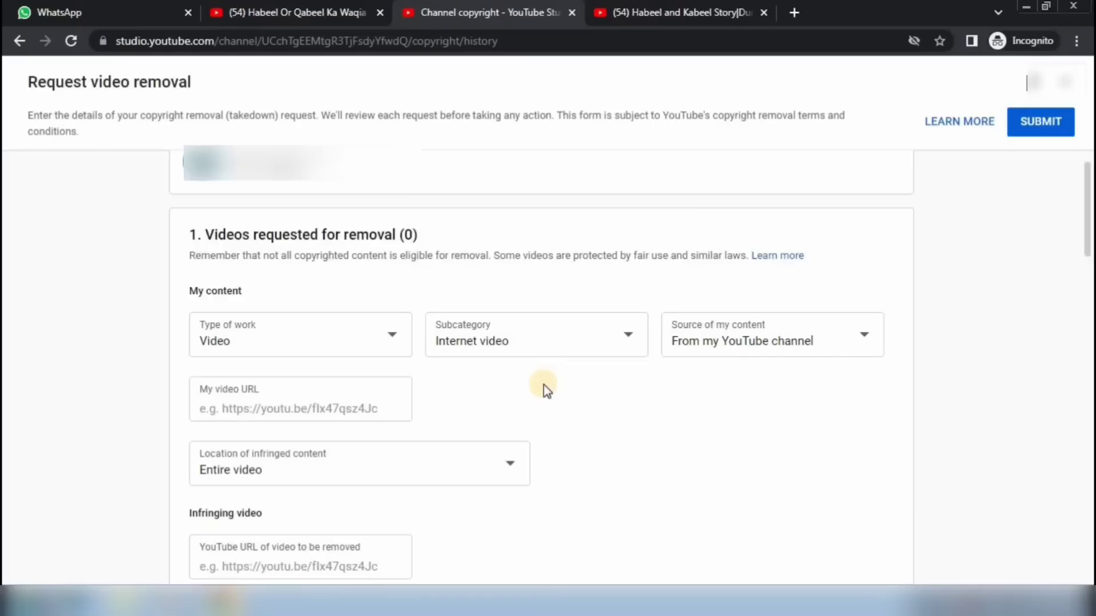
Try Timestamps as the location of infringed content, look at its Start and End fields, and restore Entire video.
click(510, 469)
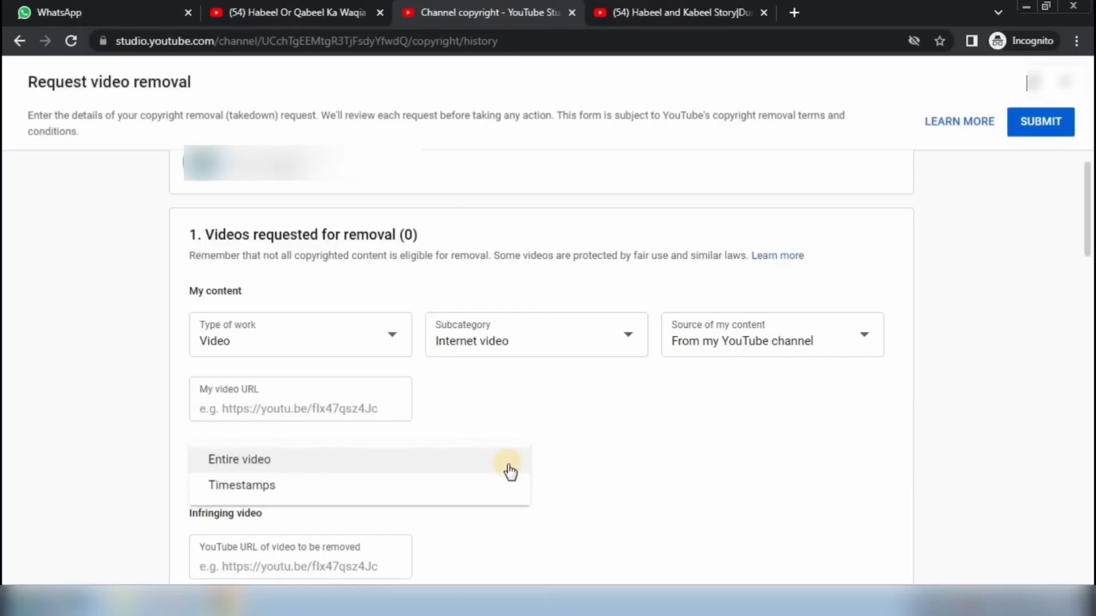
click(248, 490)
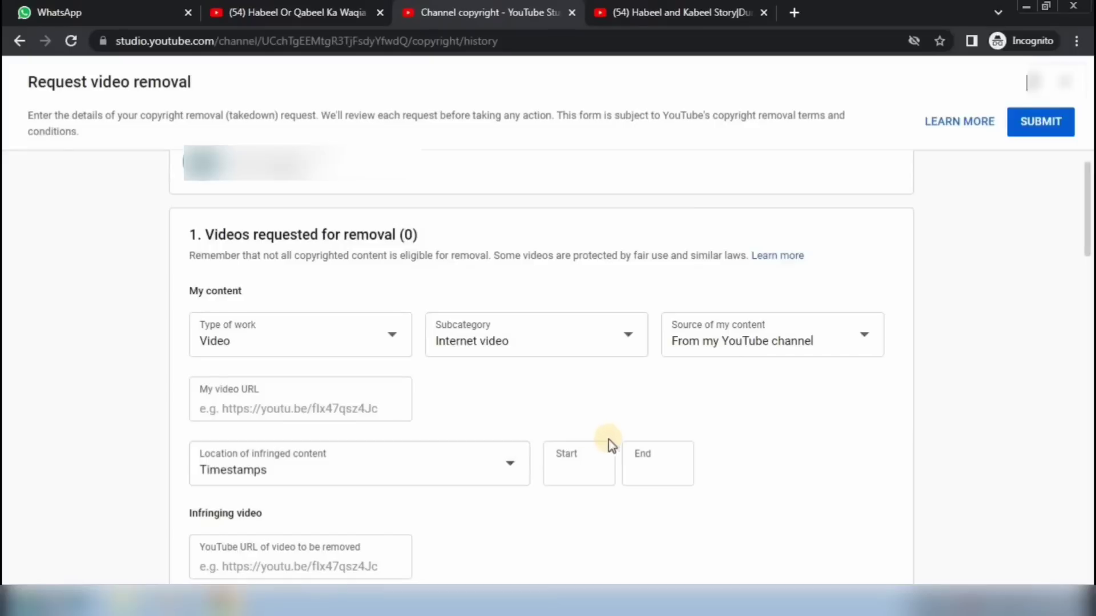
click(577, 465)
click(644, 473)
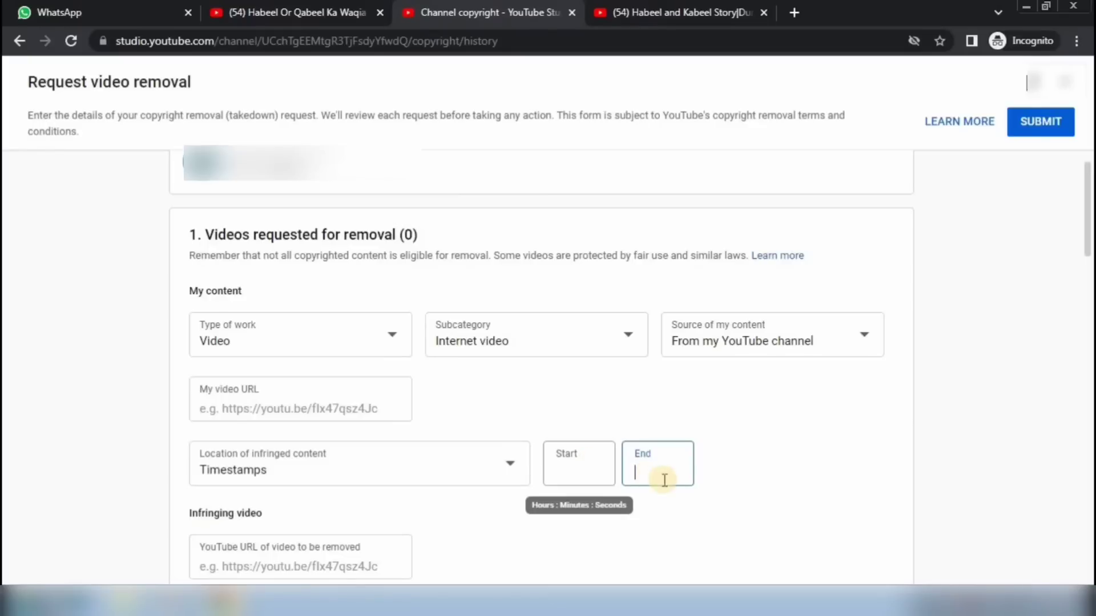
scroll(514, 399, down, 1)
click(510, 404)
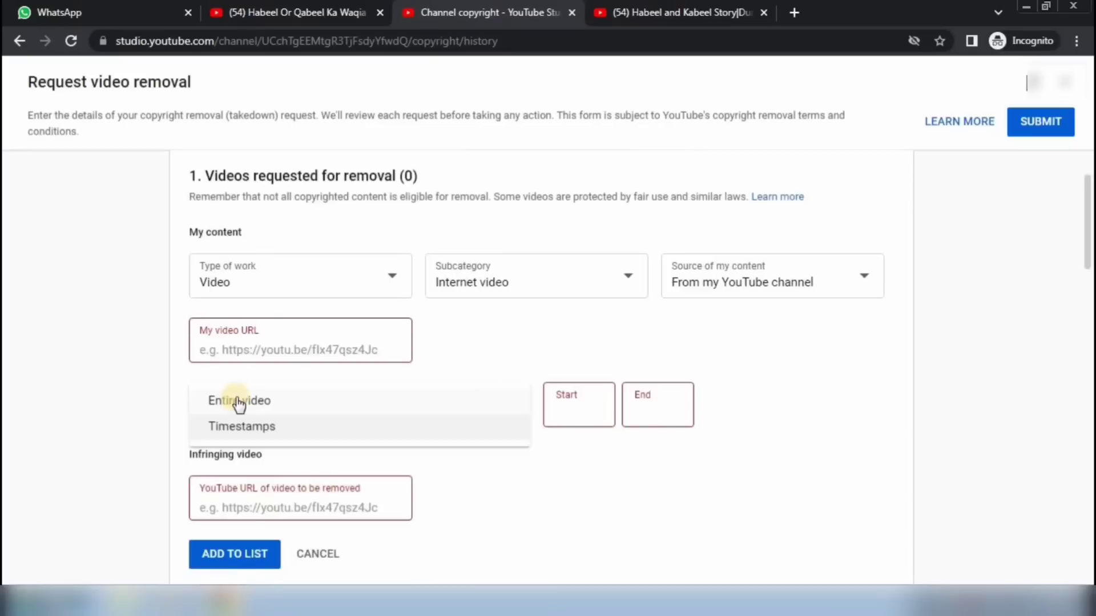
click(238, 401)
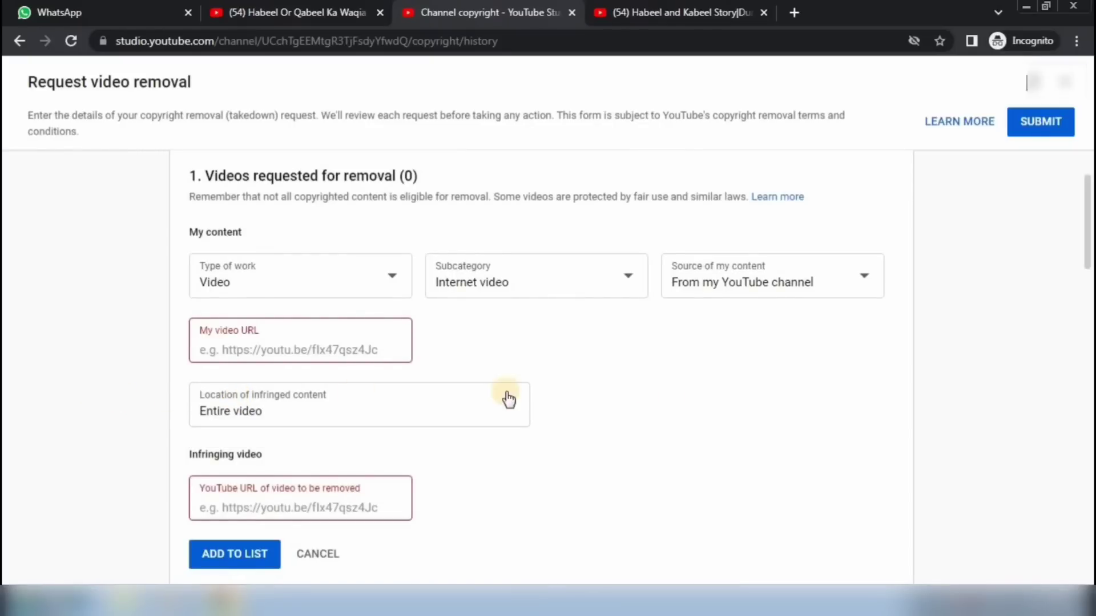
Examine the required URL fields for the user's own video and for the infringing video to be removed.
scroll(1087, 216, down, 2)
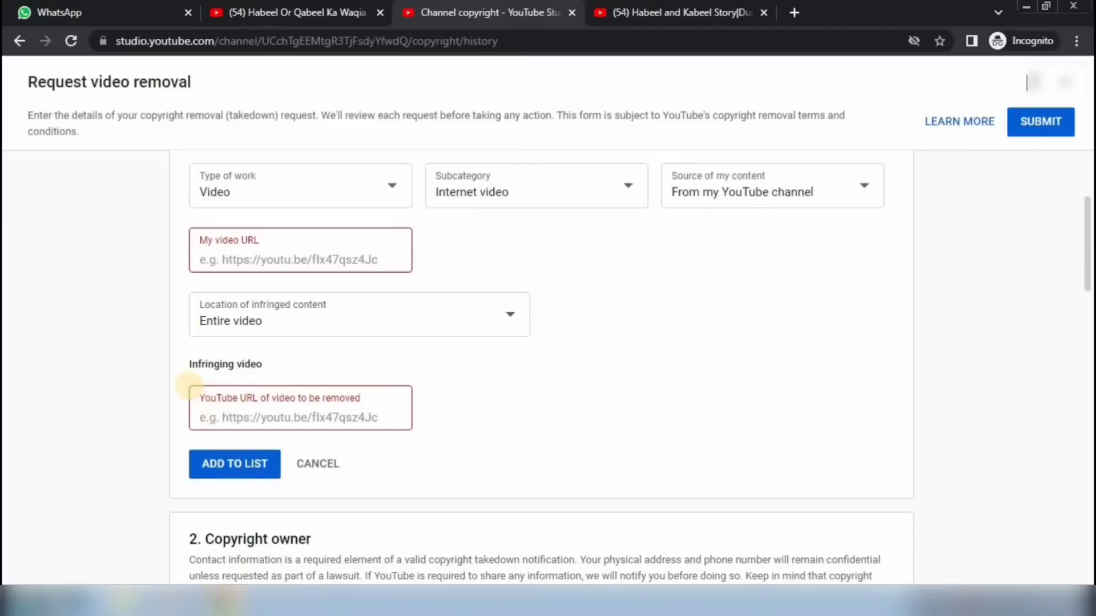
click(321, 413)
drag(320, 413, 459, 433)
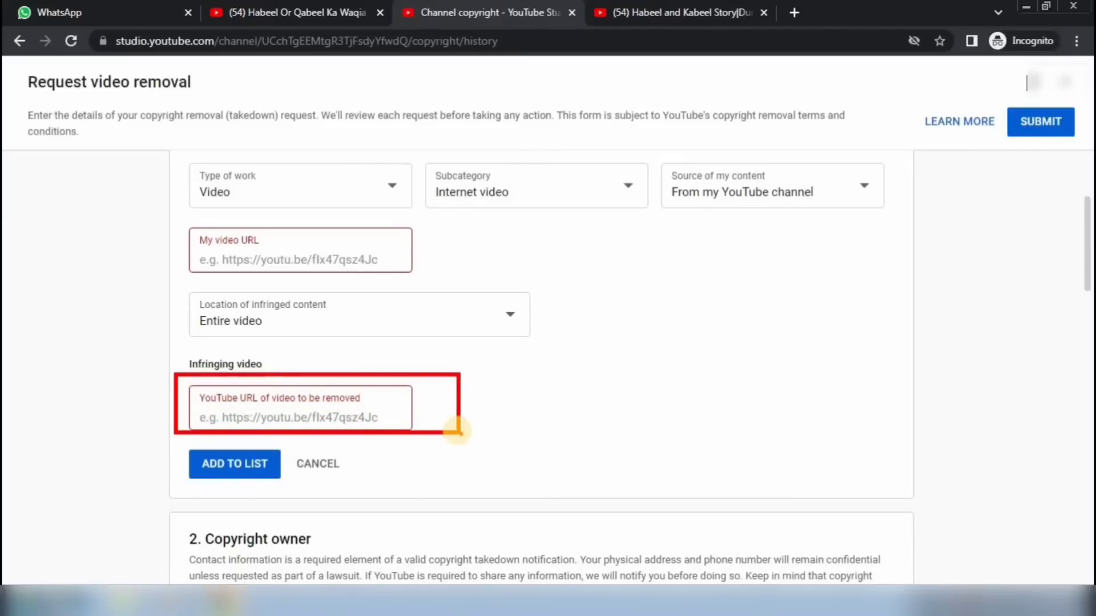
key(Escape)
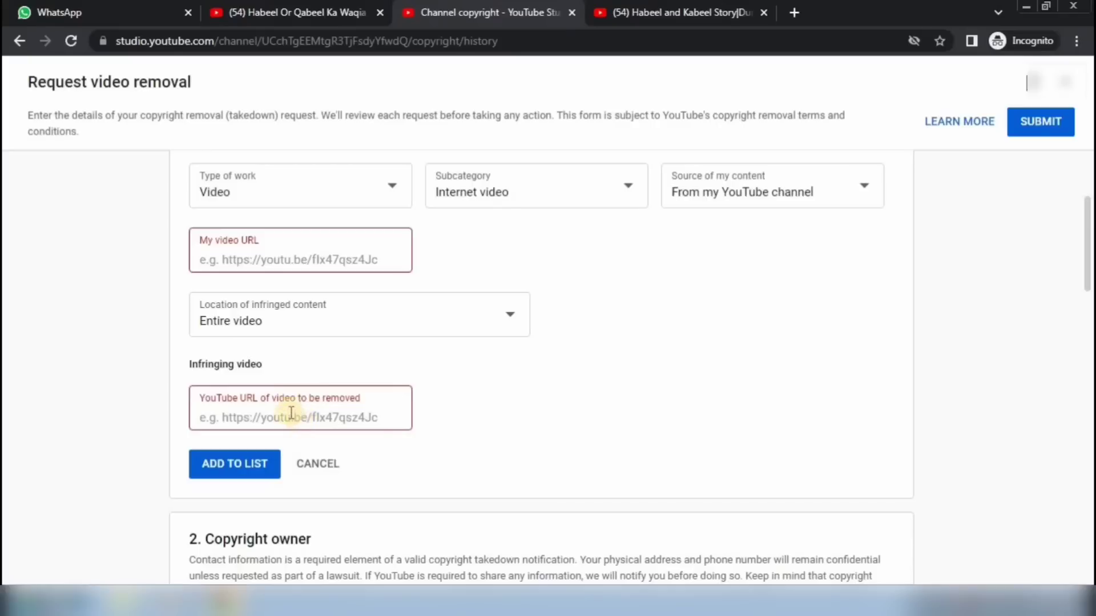
key(ctrl+2)
mouse_move(179, 377)
mouse_down()
mouse_move(334, 432)
mouse_move(433, 441)
mouse_up()
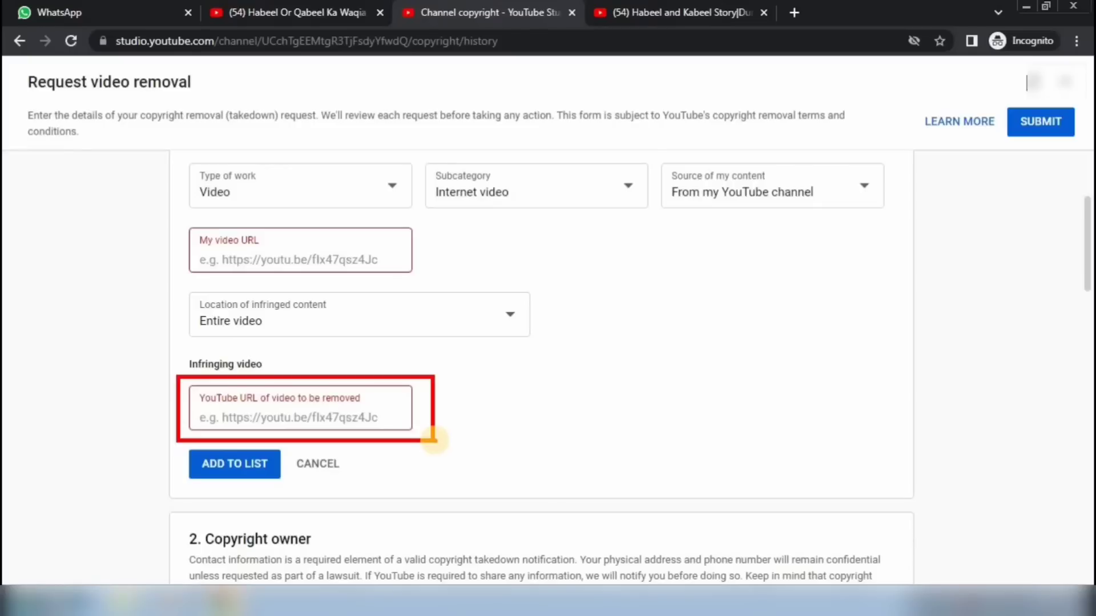
drag(423, 407, 494, 382)
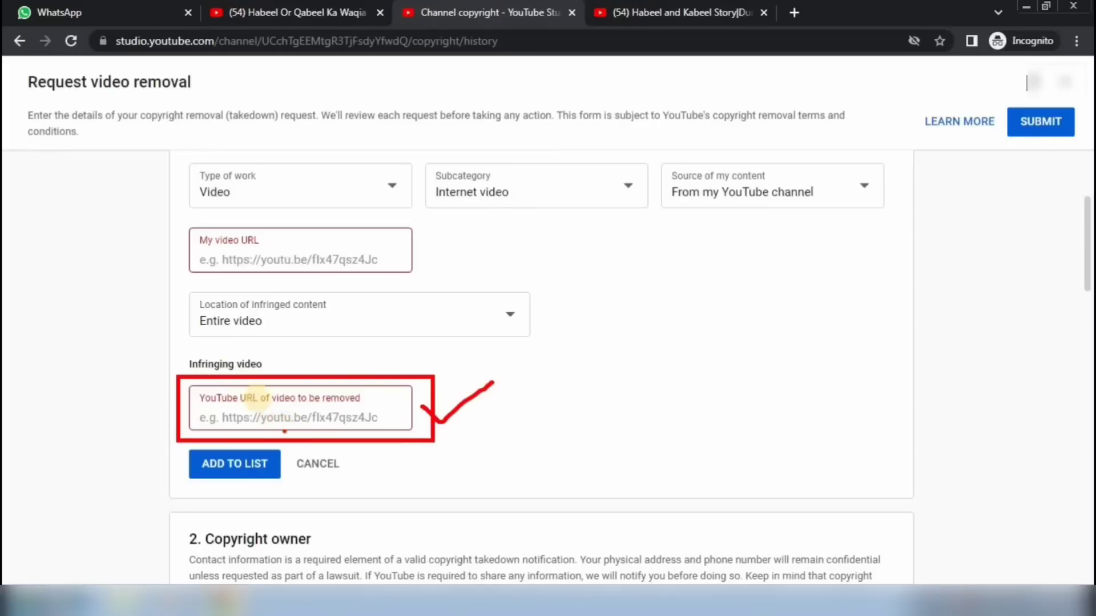
mouse_move(187, 222)
mouse_down()
mouse_move(217, 251)
mouse_move(328, 276)
mouse_move(457, 272)
mouse_move(531, 206)
mouse_up()
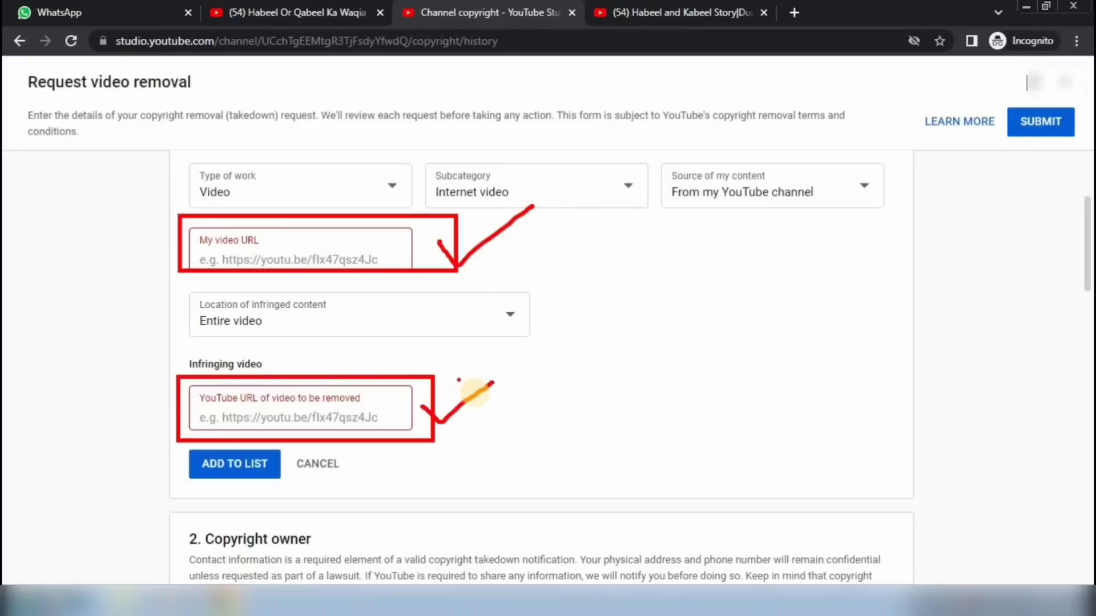
mouse_move(444, 428)
mouse_down()
mouse_move(448, 436)
mouse_move(525, 405)
mouse_up()
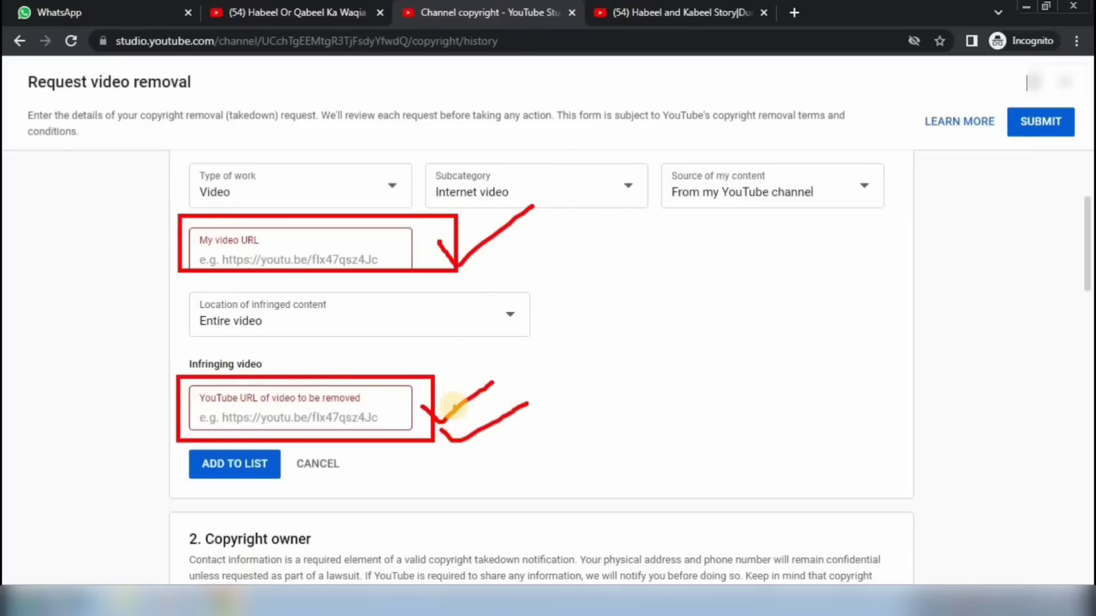
key(Escape)
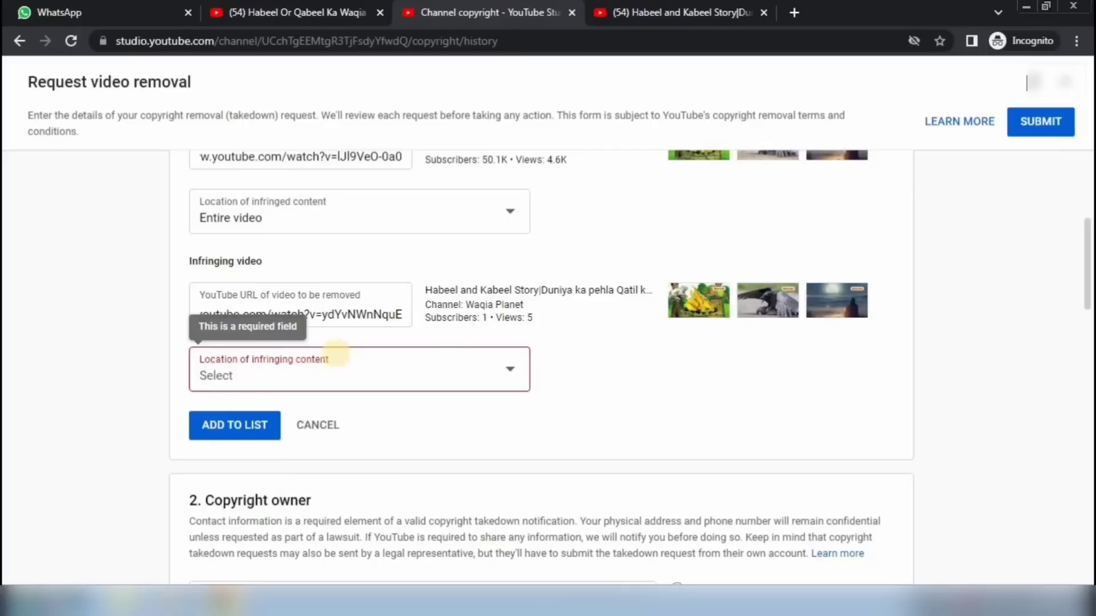
Try Timestamps as the location of infringing content and look at its Start and End fields.
mouse_move(172, 346)
mouse_down()
mouse_move(269, 379)
mouse_move(526, 398)
mouse_up()
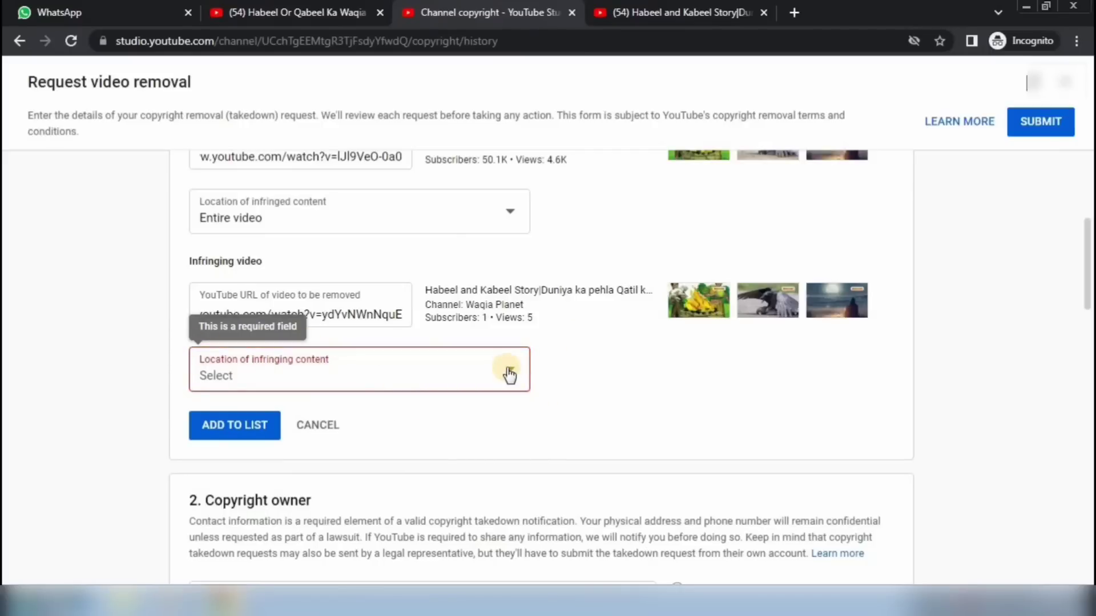
click(510, 375)
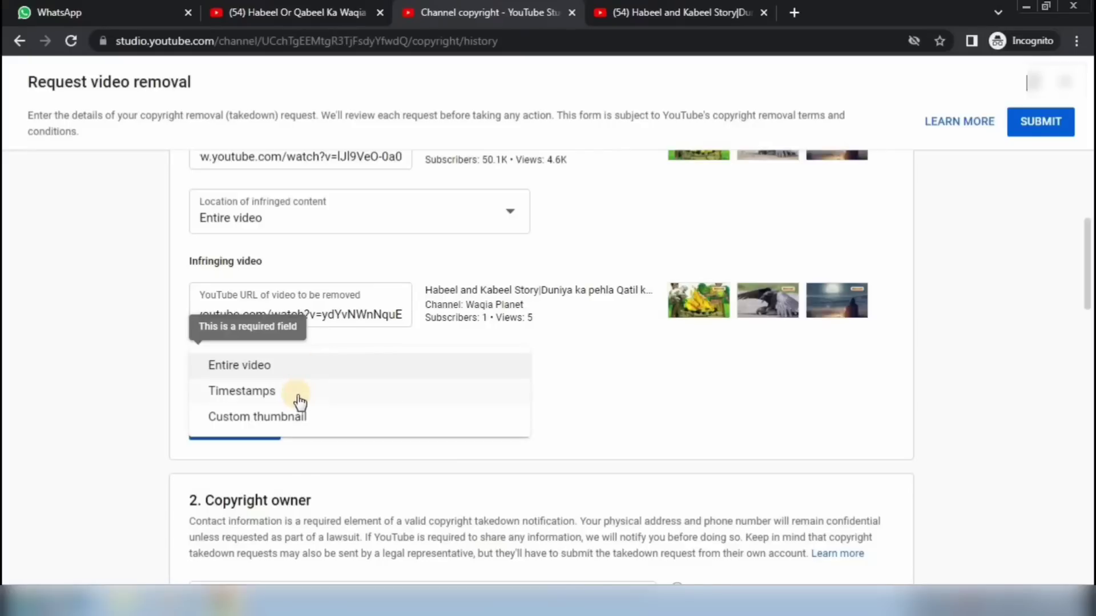
click(296, 395)
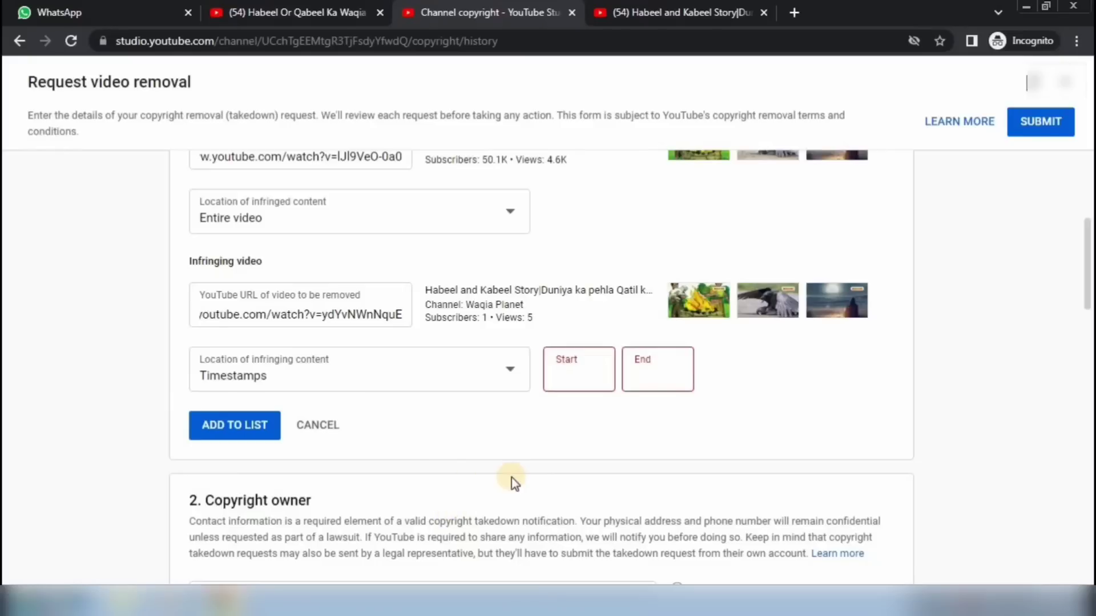
mouse_move(539, 331)
mouse_down()
mouse_move(541, 361)
mouse_move(614, 408)
mouse_up()
mouse_move(616, 330)
mouse_down()
mouse_move(689, 396)
mouse_move(723, 406)
mouse_up()
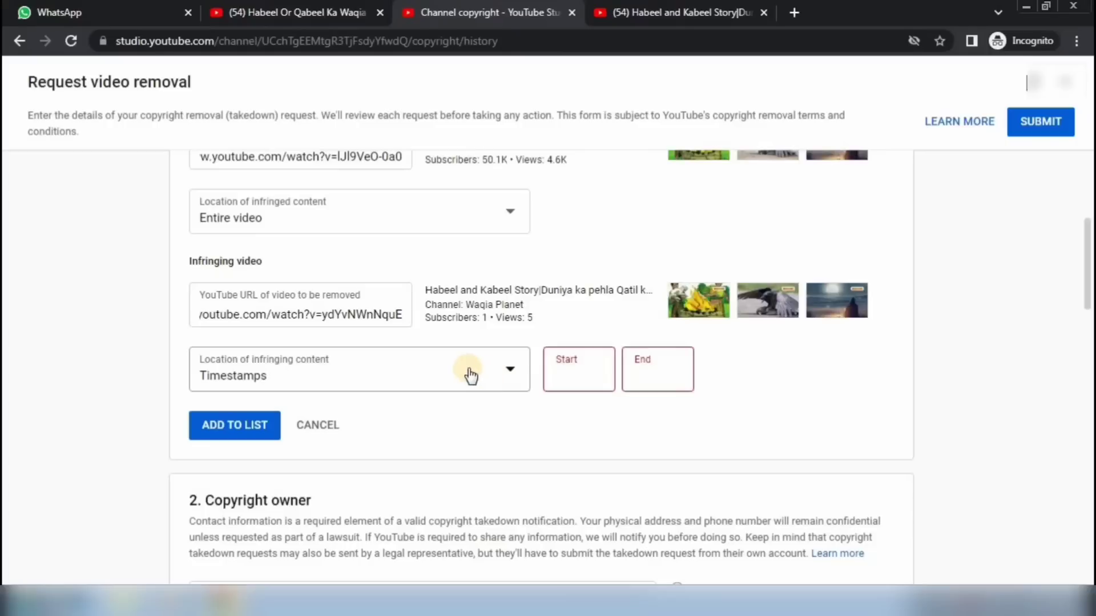
Set the location of infringing content to Entire video and add the video to the removal list.
click(470, 375)
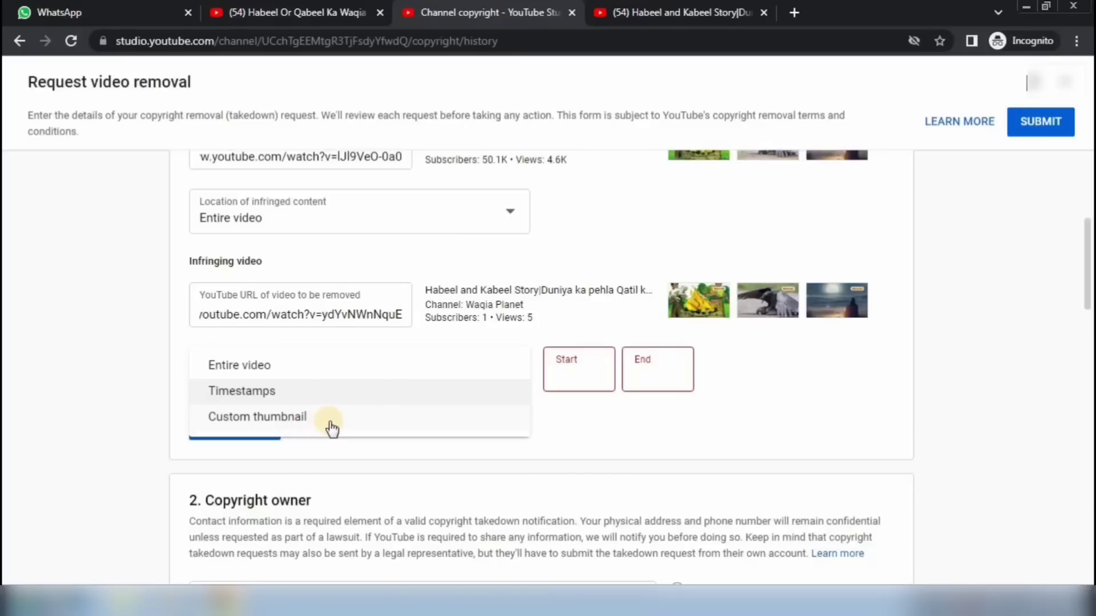
click(294, 367)
click(91, 373)
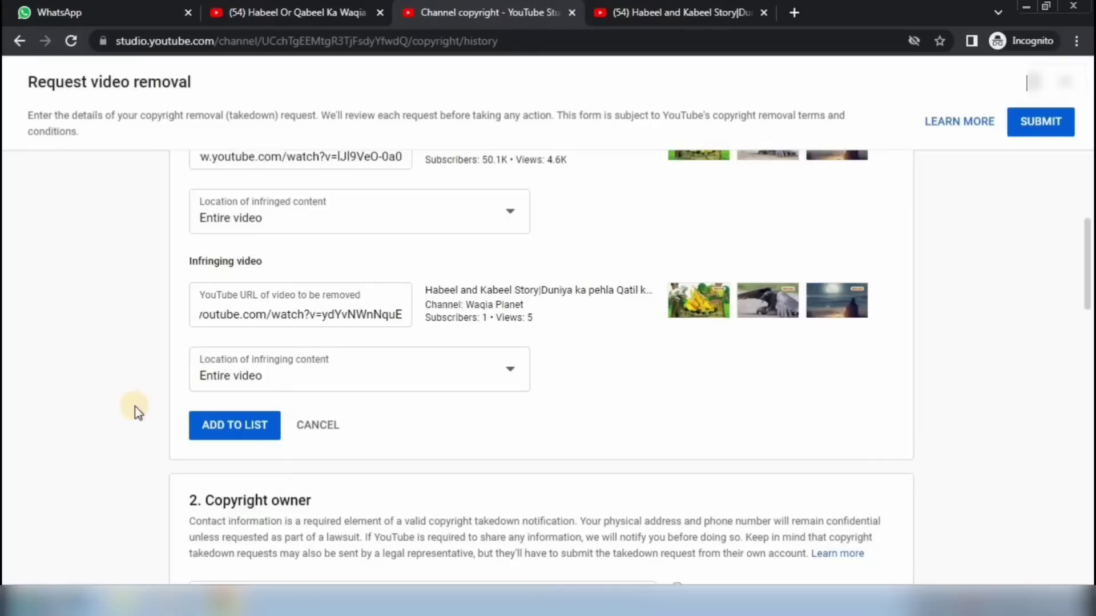
click(228, 433)
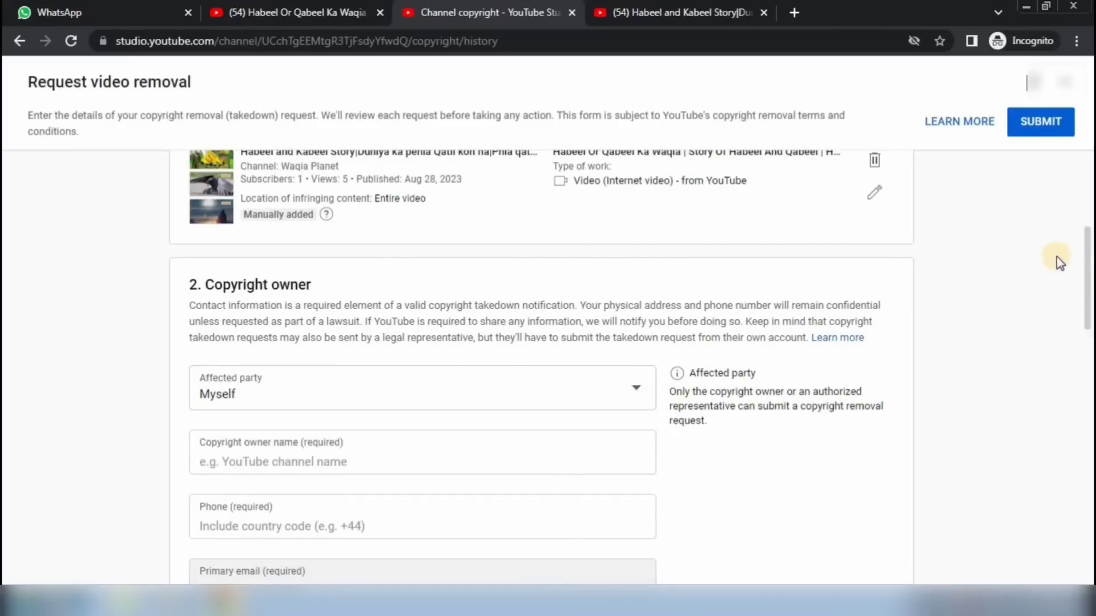
Choose Myself as the affected party in the Copyright owner section.
scroll(385, 215, down, 2)
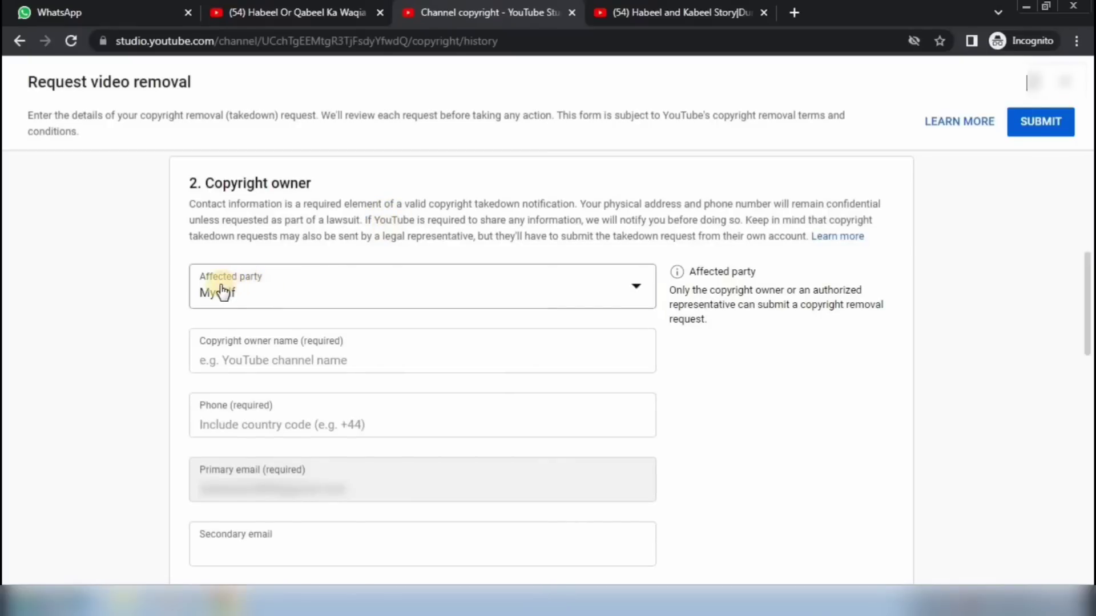
click(641, 285)
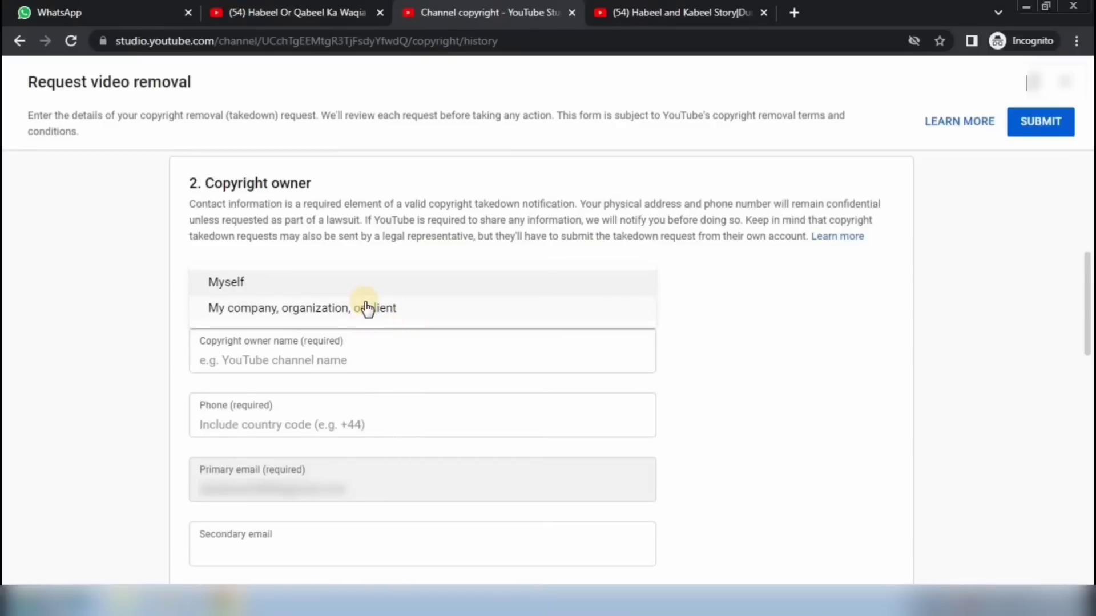
click(313, 286)
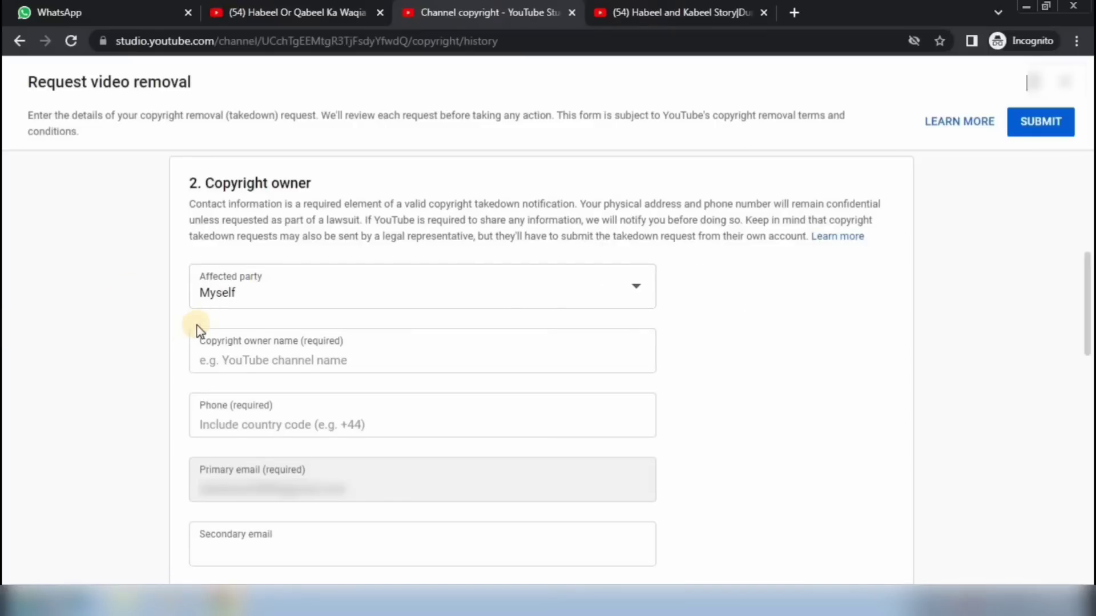
Review the copyright owner name, phone, primary email and secondary email fields, including who receives the primary email.
mouse_move(343, 366)
mouse_down()
mouse_move(457, 381)
mouse_move(675, 379)
mouse_up()
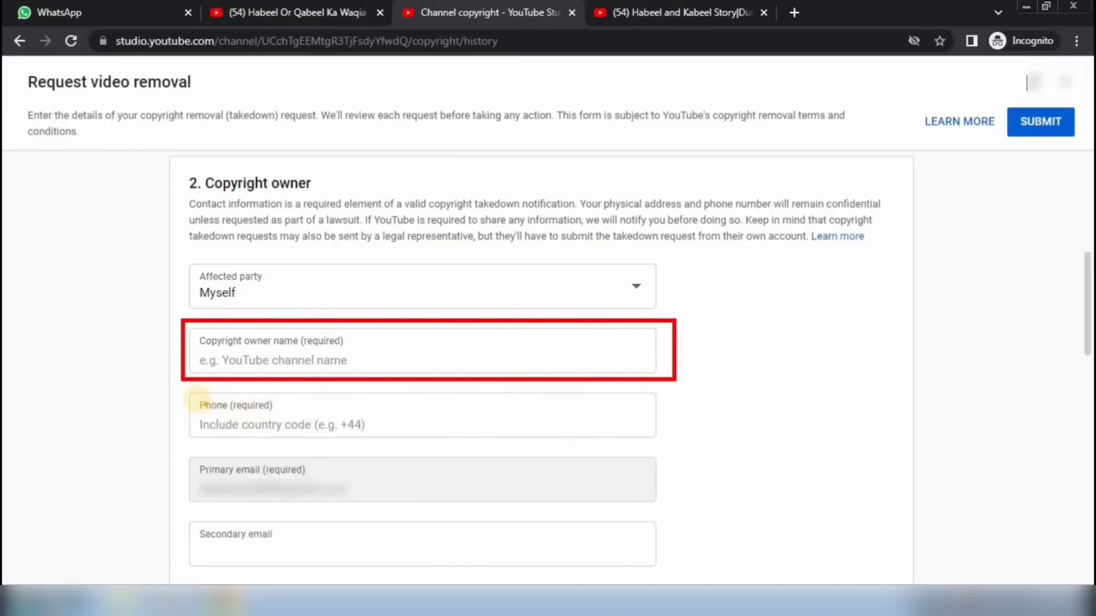
mouse_move(186, 391)
mouse_down()
mouse_move(318, 434)
mouse_move(584, 441)
mouse_move(671, 431)
mouse_up()
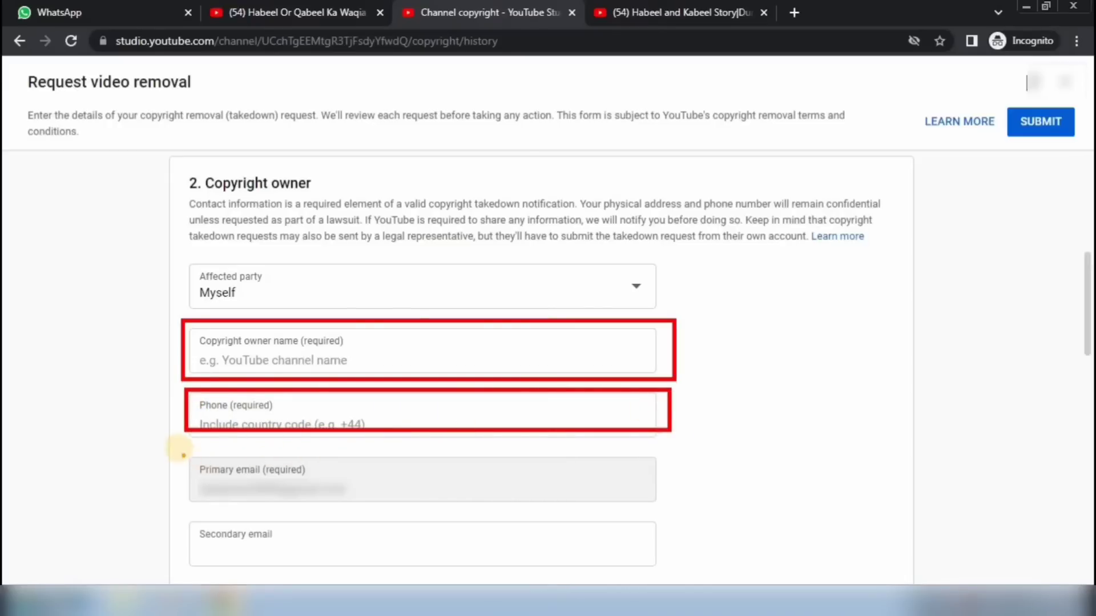
mouse_move(178, 448)
mouse_down()
mouse_move(308, 506)
mouse_move(697, 517)
mouse_up()
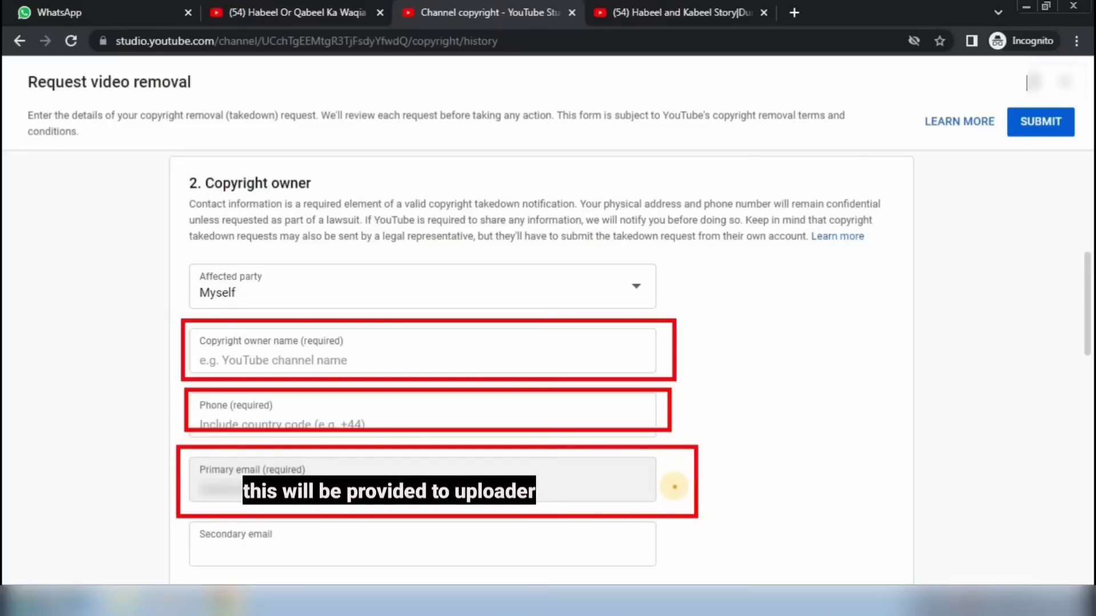
key(Escape)
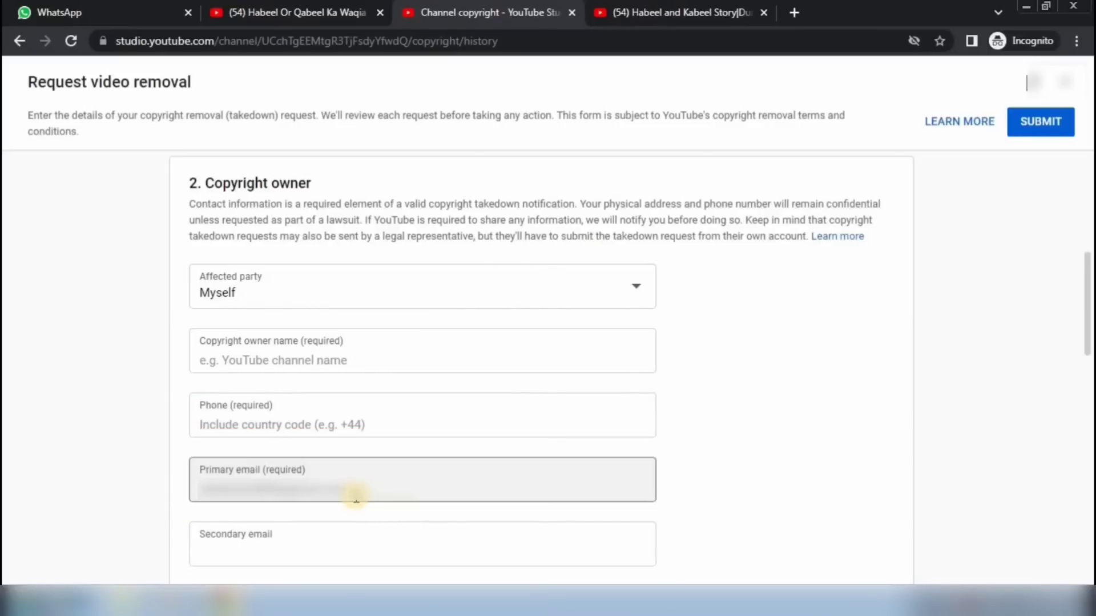
click(354, 492)
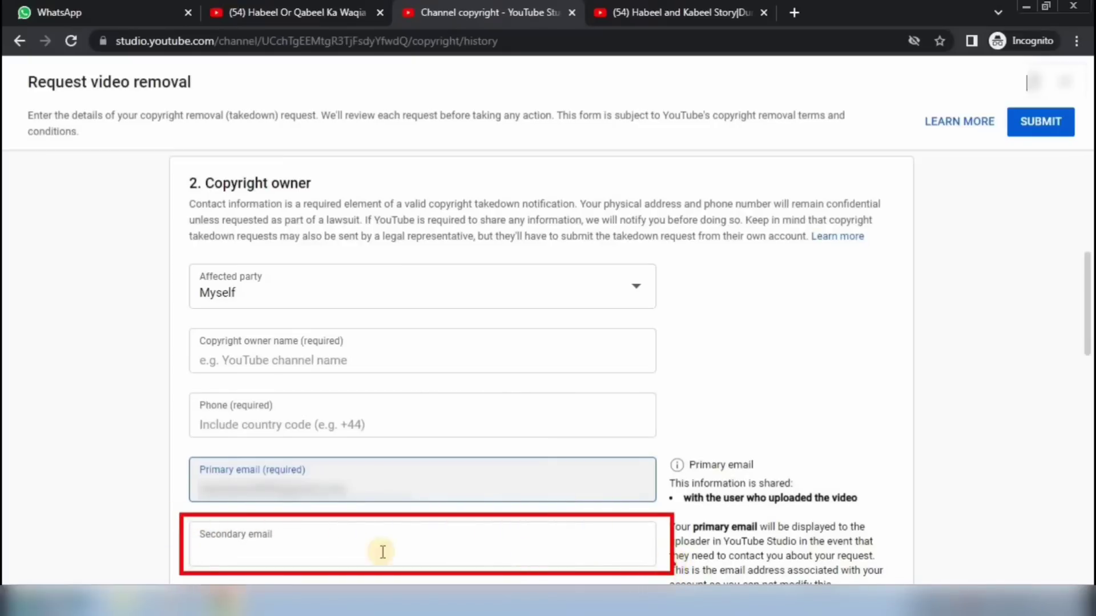
Set the copyright owner's country to Pakistan and review the required street address, city, state and zip code fields.
scroll(86, 436, down, 7)
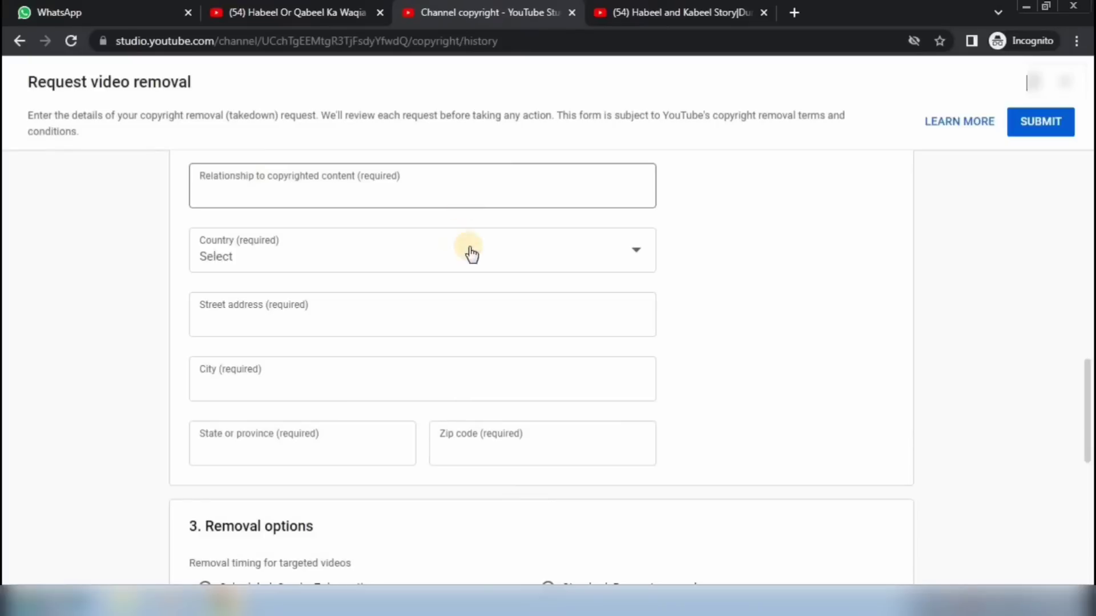
click(521, 261)
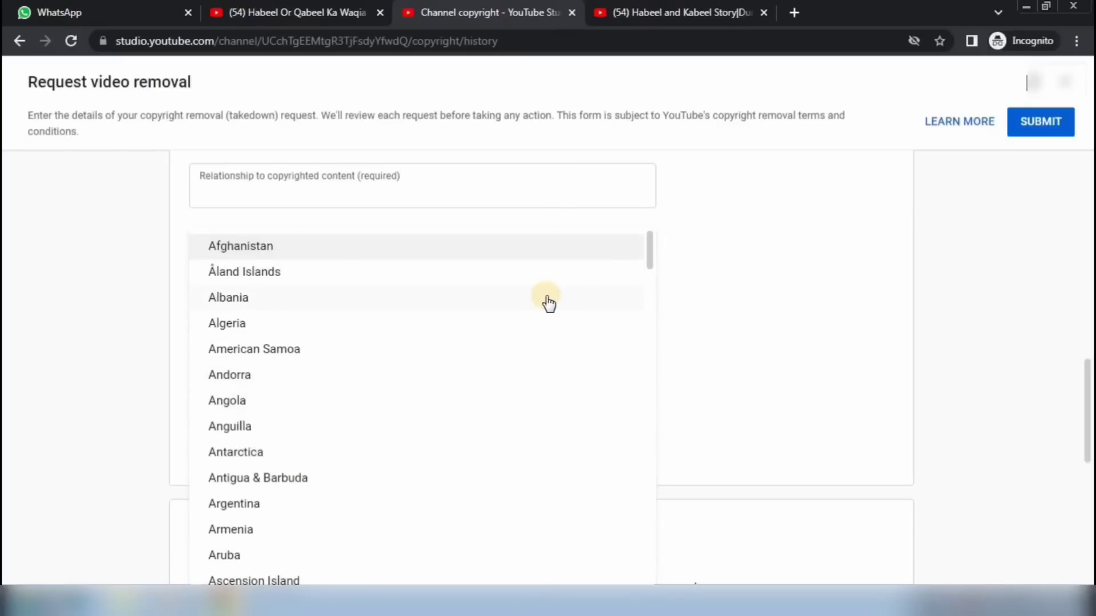
key(p)
click(308, 406)
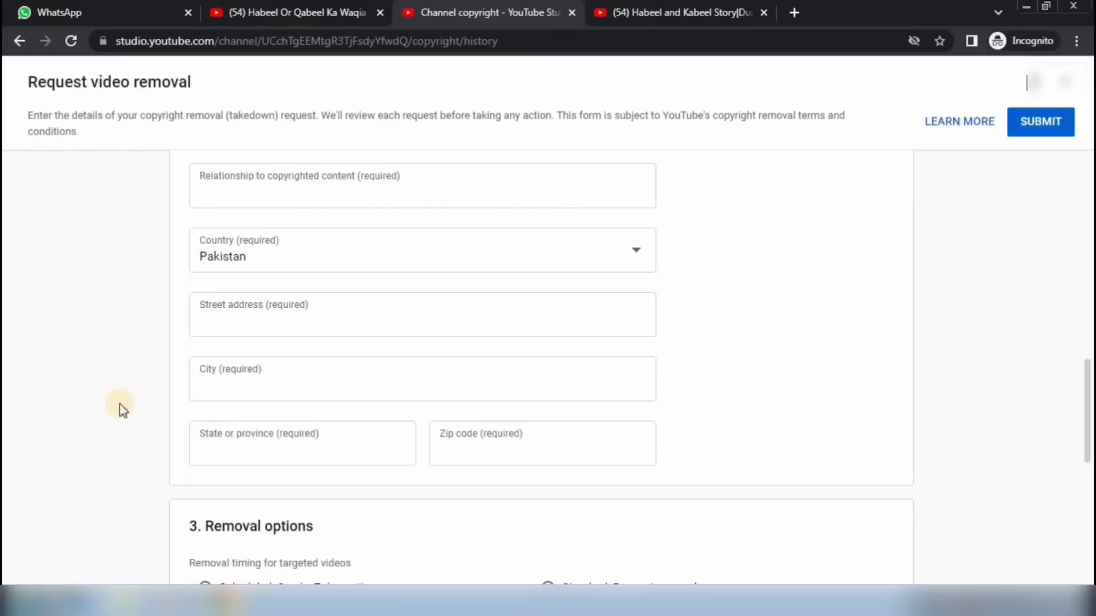
click(212, 325)
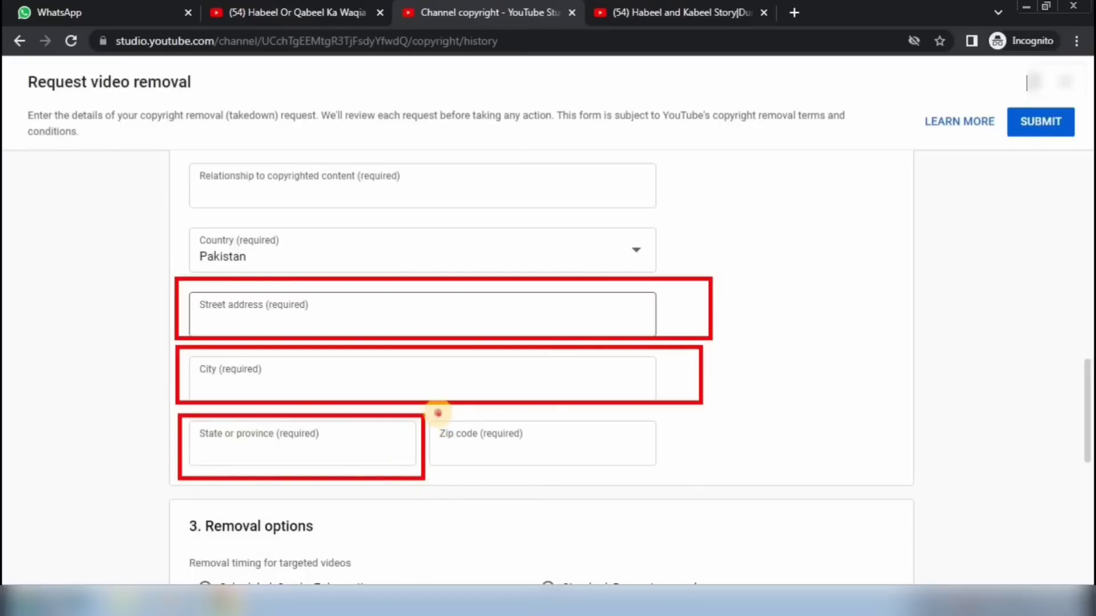
drag(437, 413, 642, 483)
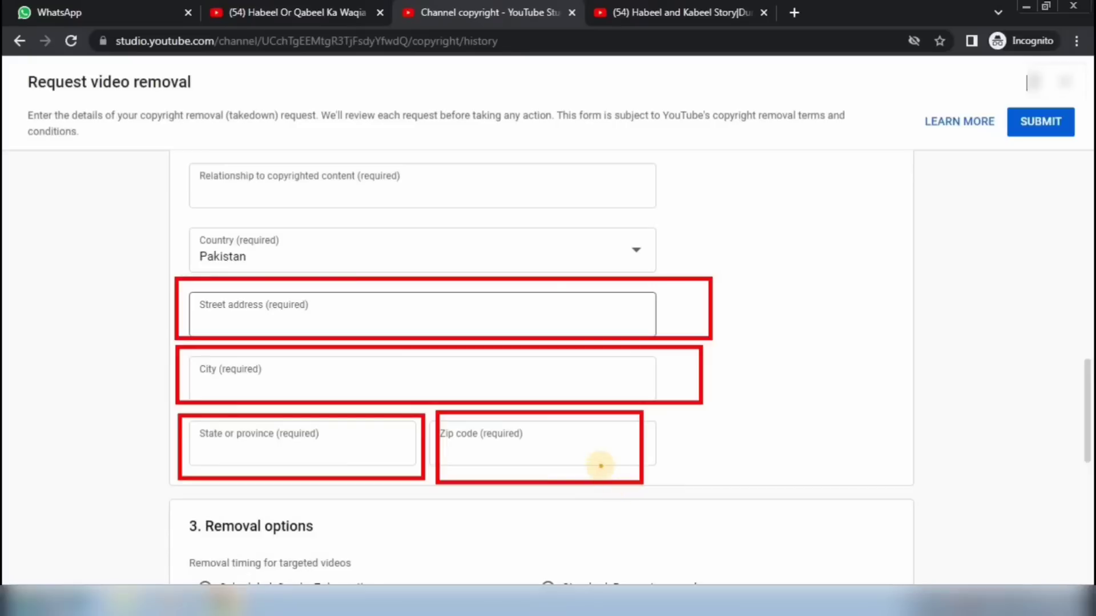
Compare the removal timing options and choose Standard: Request removal now for the targeted video.
key(Escape)
drag(1089, 382, 1088, 451)
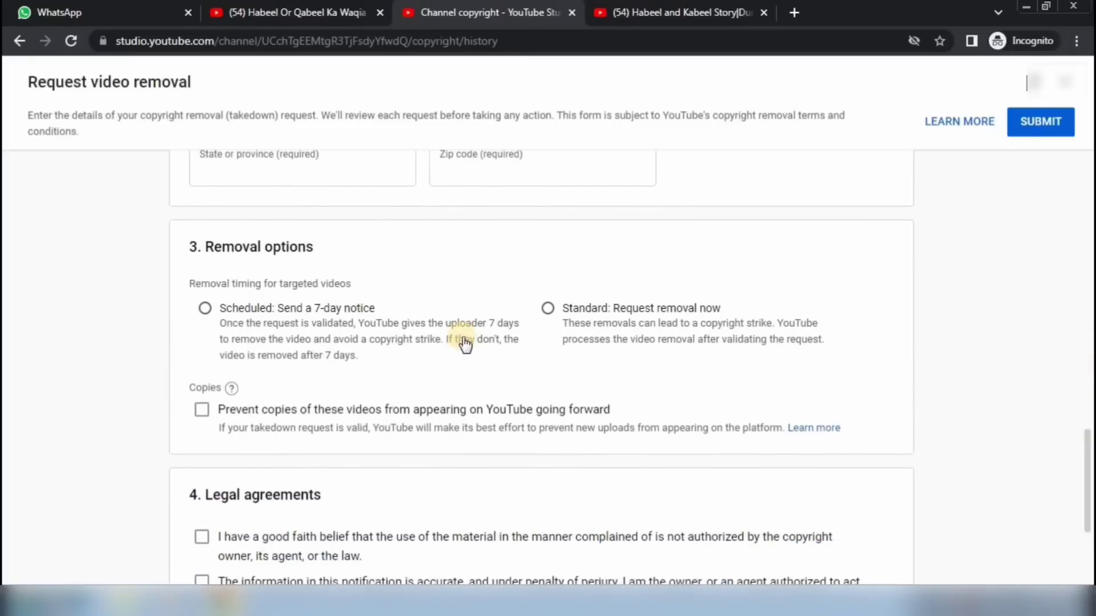
mouse_move(174, 284)
mouse_down()
mouse_move(234, 313)
mouse_move(481, 352)
mouse_up()
drag(508, 275, 786, 350)
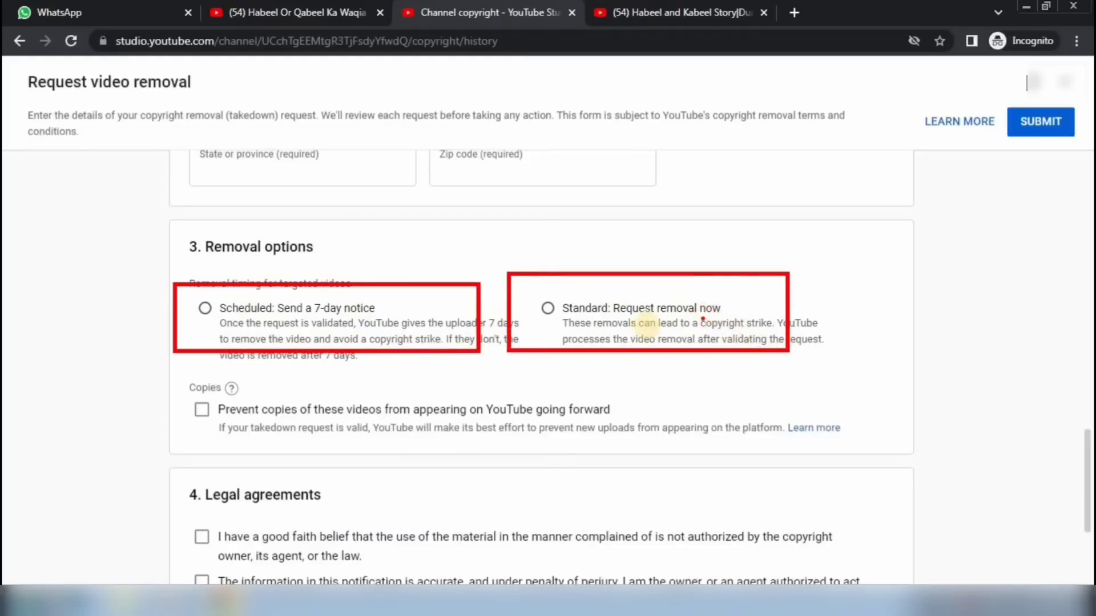
key(Escape)
click(547, 309)
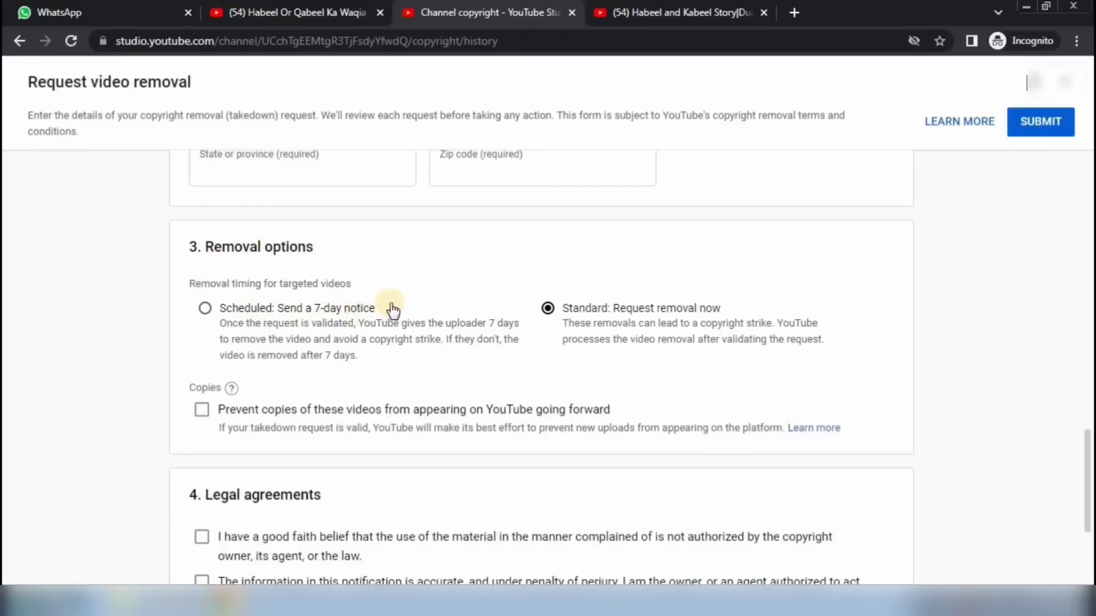
drag(531, 266, 859, 363)
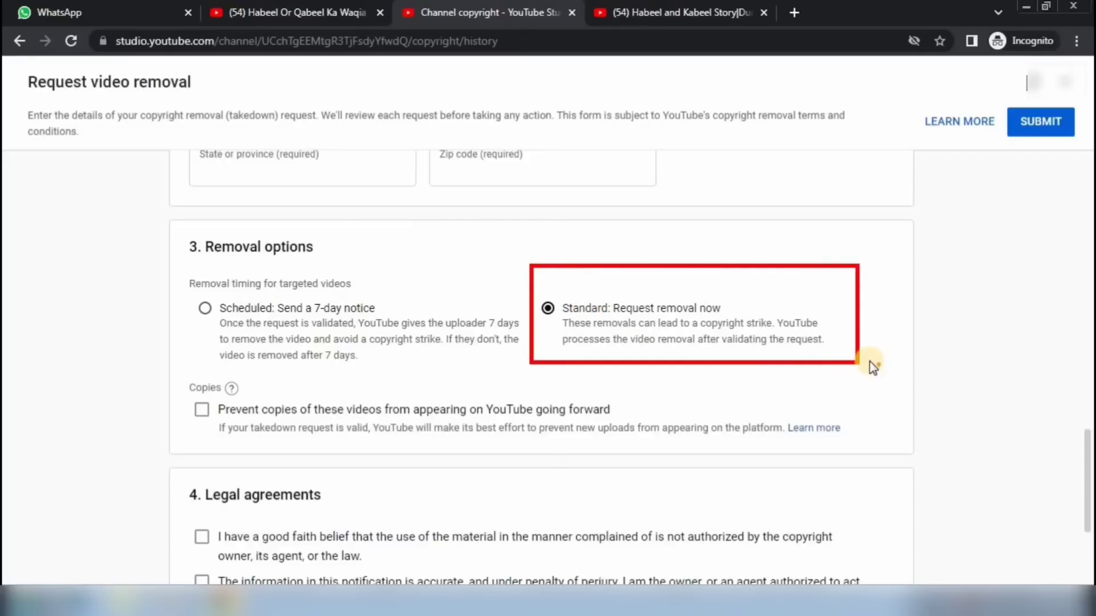
key(Escape)
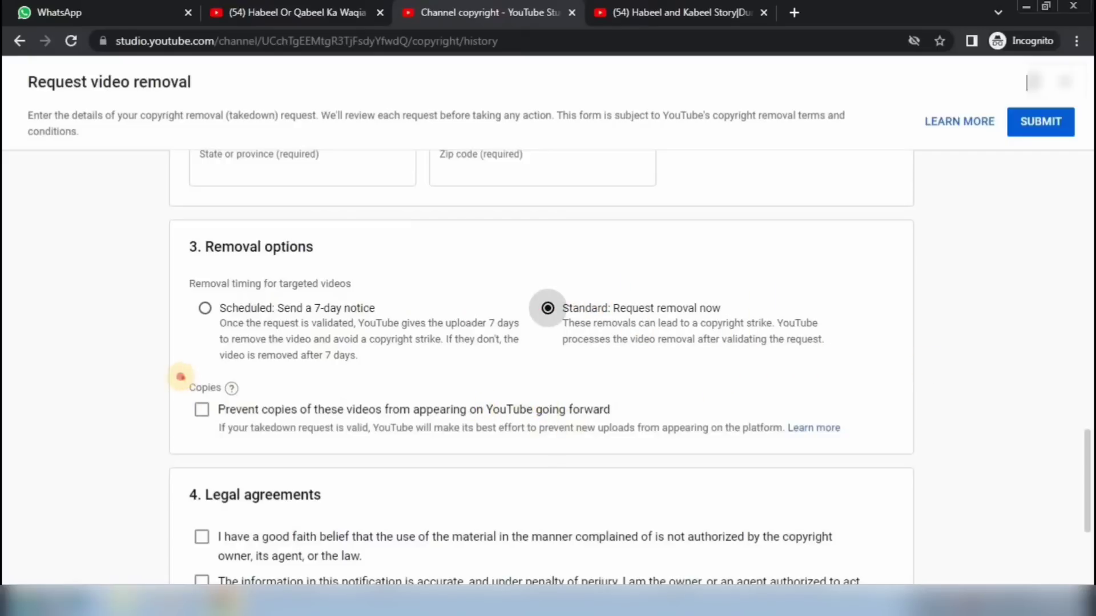
Enable preventing copies of these videos from appearing on YouTube and certify having worldwide exclusive rights to the content.
mouse_move(180, 376)
mouse_down()
mouse_move(519, 444)
mouse_move(876, 449)
mouse_up()
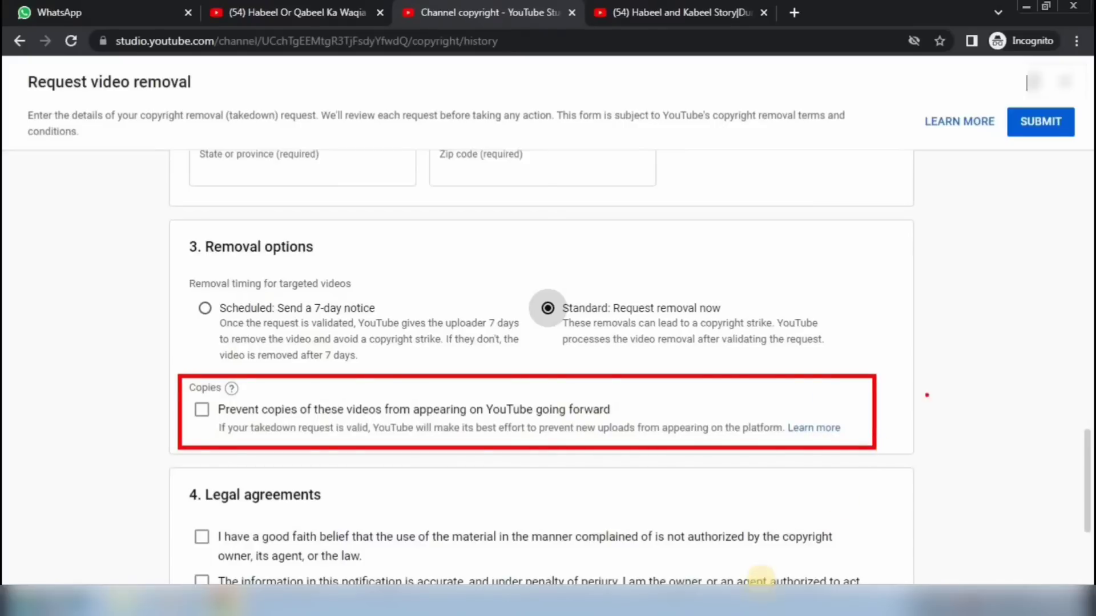
key(Escape)
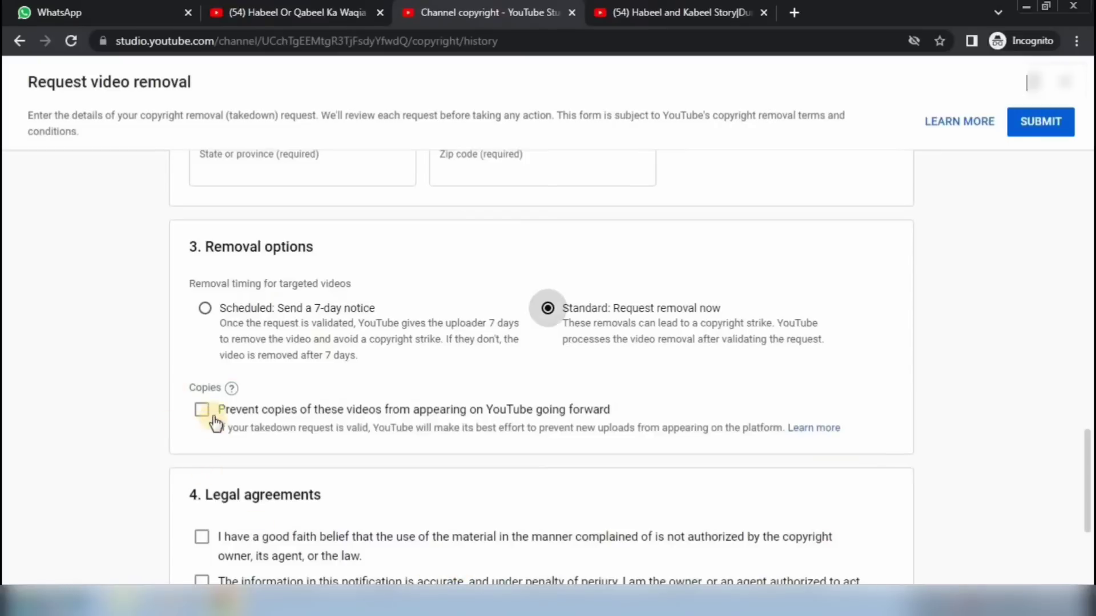
click(202, 410)
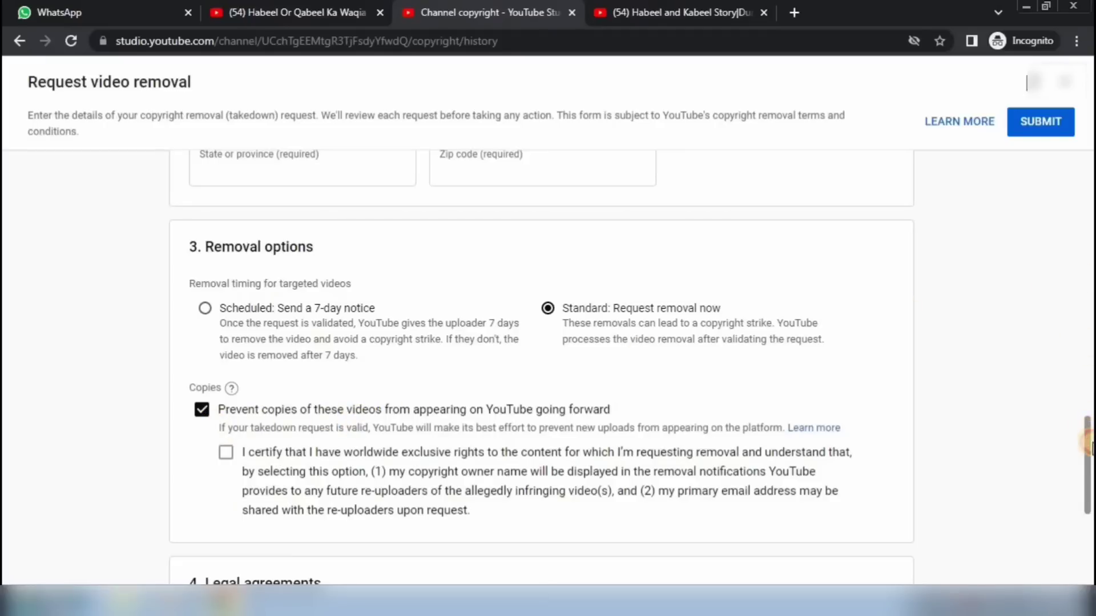
drag(1091, 444, 1091, 467)
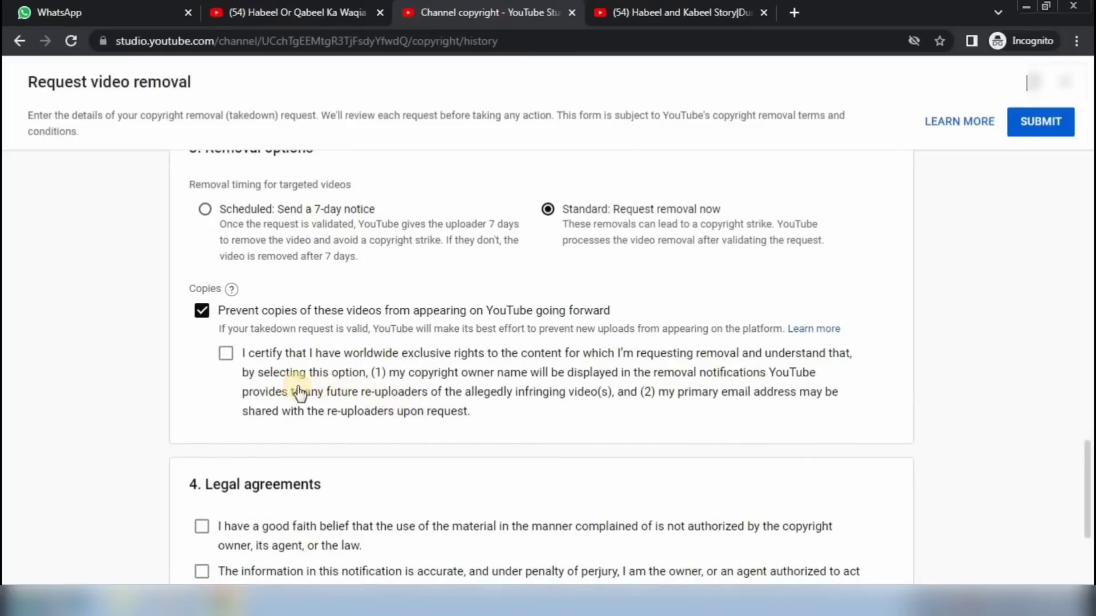
click(226, 353)
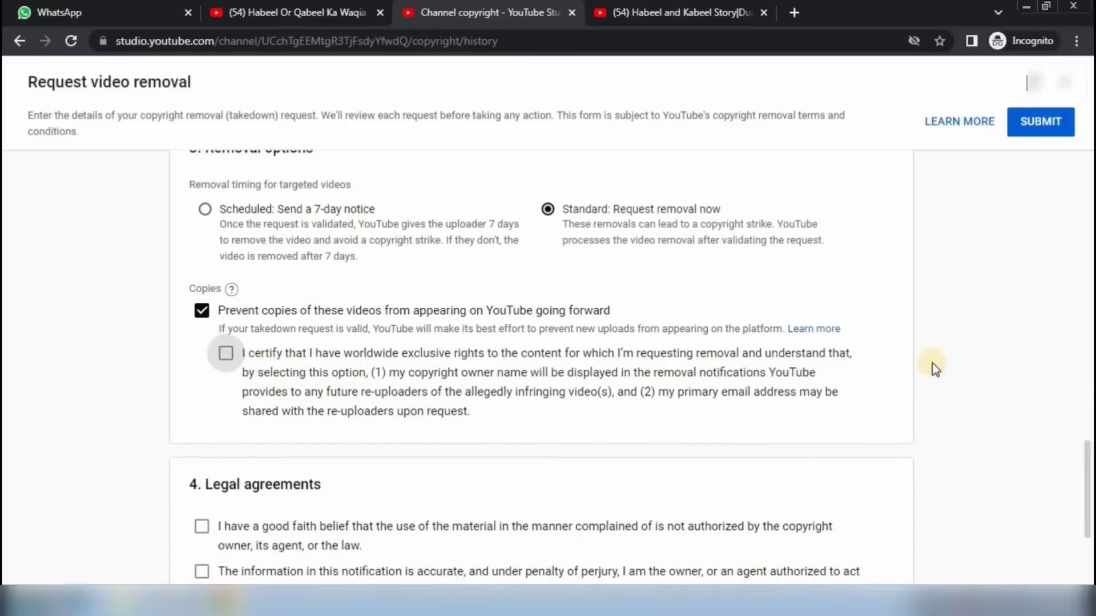
Accept all three legal agreements on good faith belief, accuracy of the information and abuse of the tool.
scroll(1084, 491, down, 3)
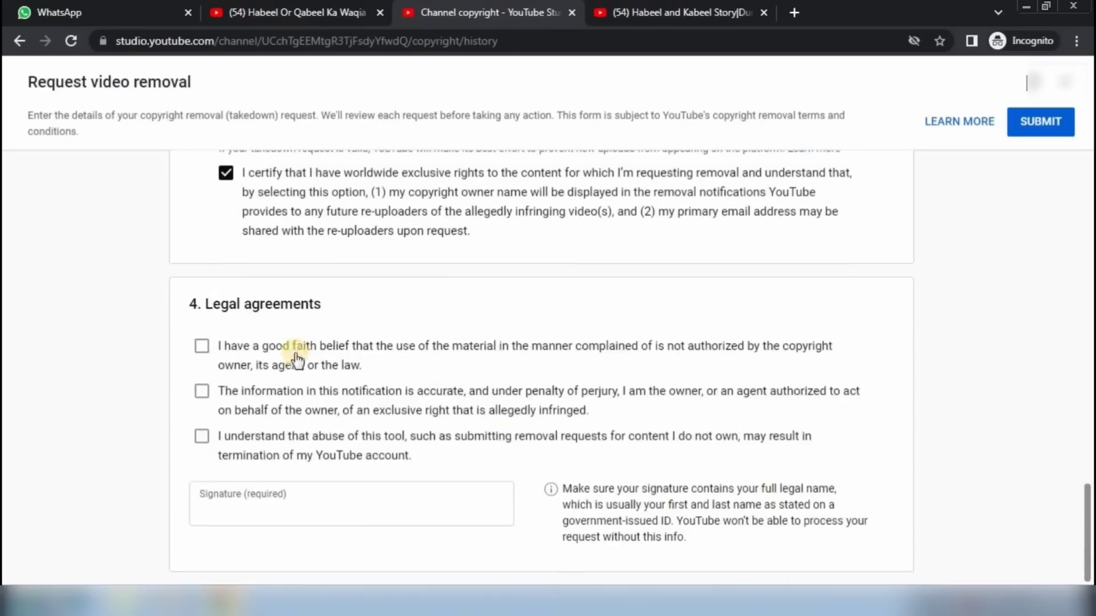
click(202, 345)
click(201, 391)
click(202, 436)
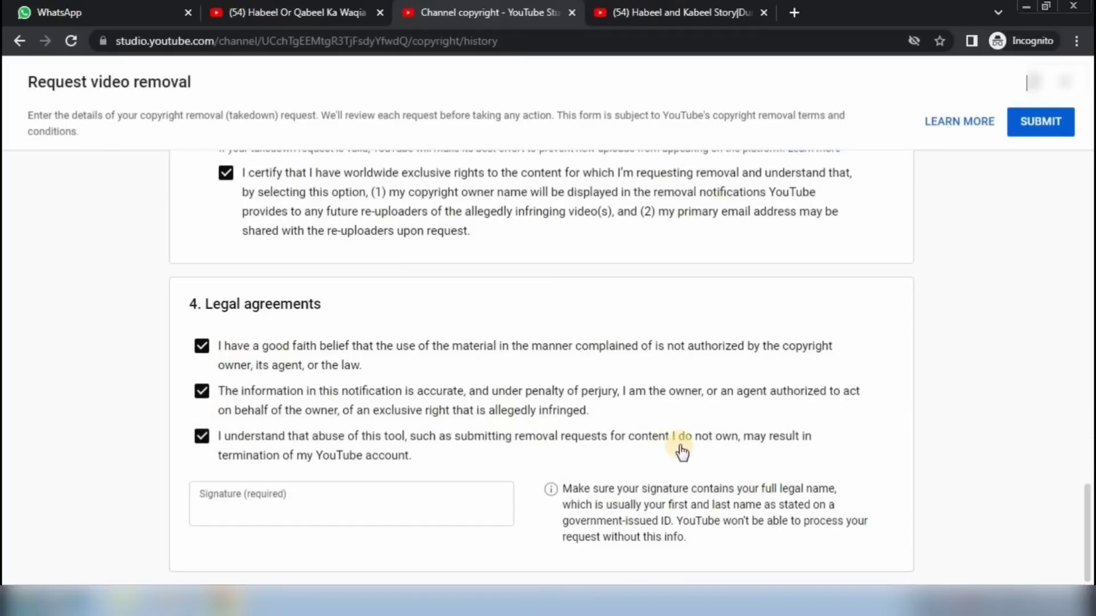
Fill in the signature with the full legal name and submit the video removal request.
mouse_move(174, 472)
mouse_down()
mouse_move(308, 529)
mouse_move(536, 535)
mouse_up()
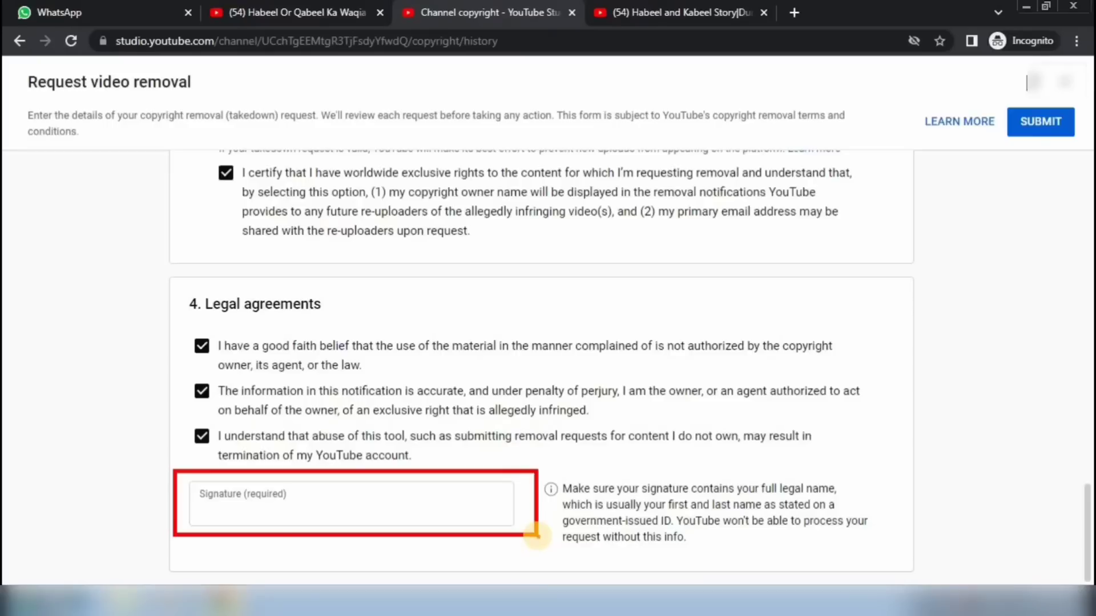
key(Escape)
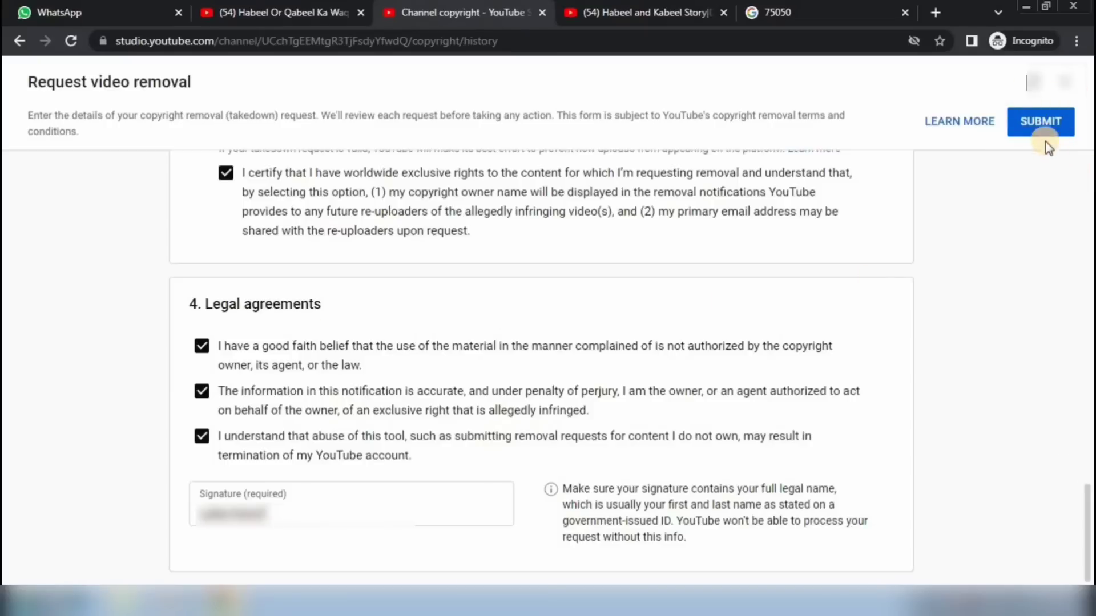
click(1030, 135)
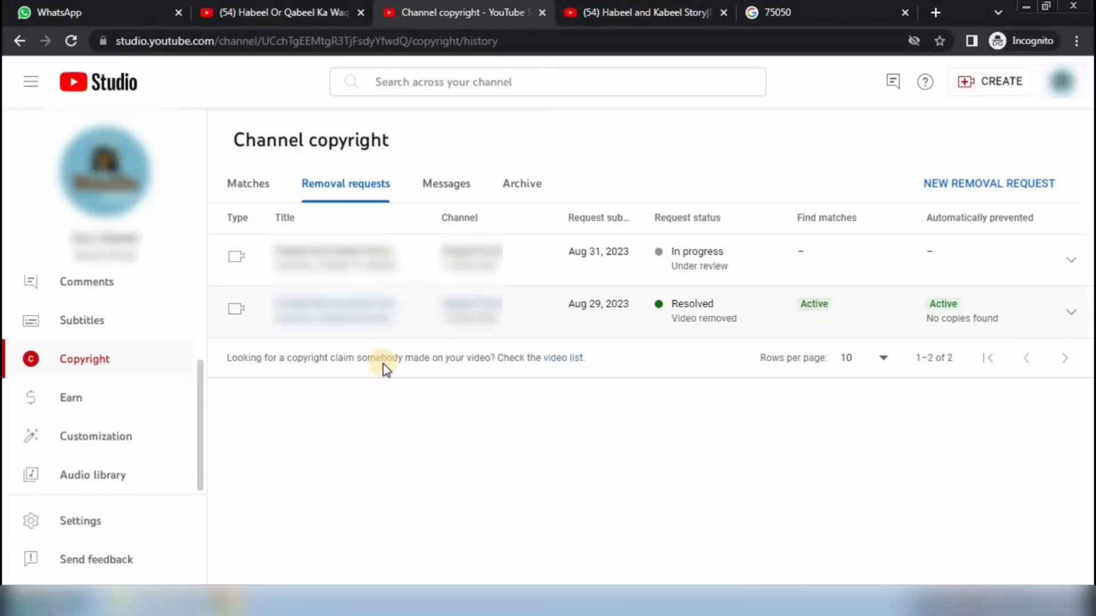
Review the request status, find matches and automatically prevented columns for the submitted removal requests.
mouse_move(644, 235)
mouse_down()
mouse_move(660, 264)
mouse_move(756, 277)
mouse_up()
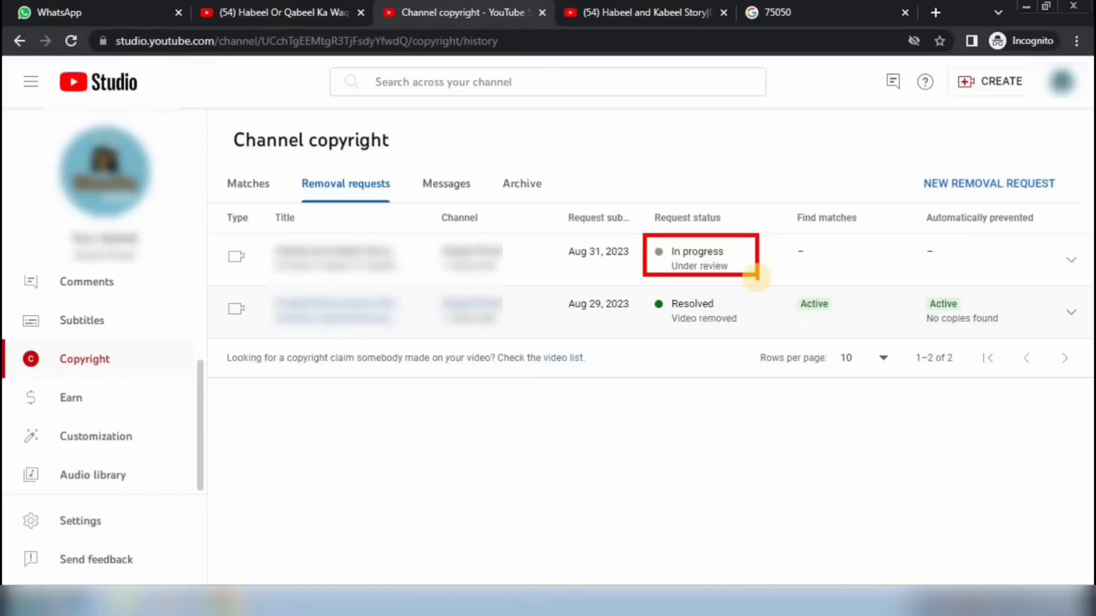
key(Escape)
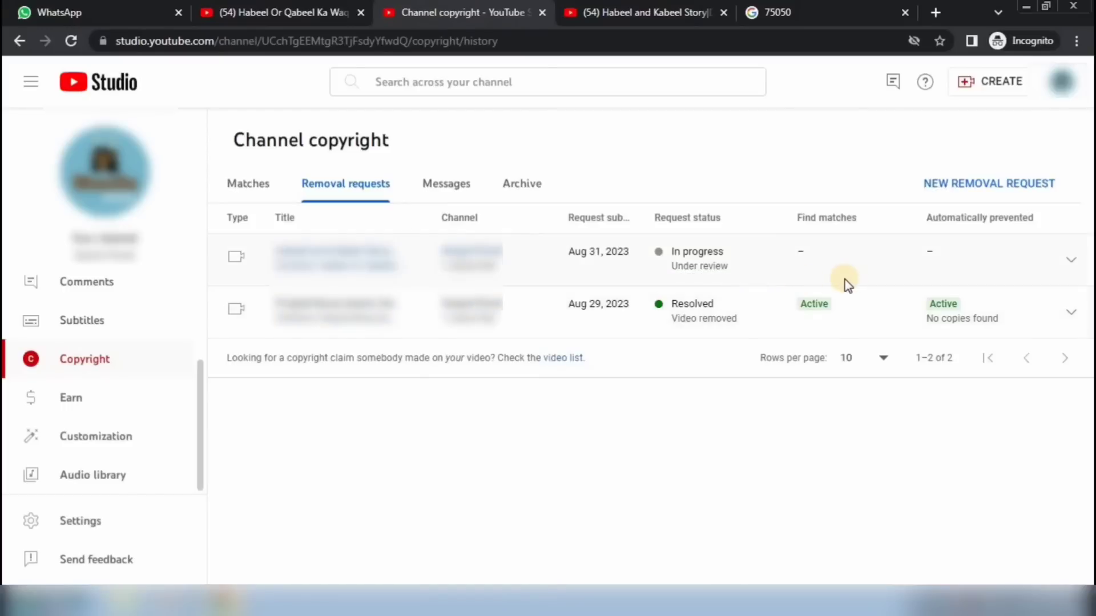
mouse_move(782, 286)
mouse_down()
mouse_move(839, 311)
mouse_move(1027, 337)
mouse_up()
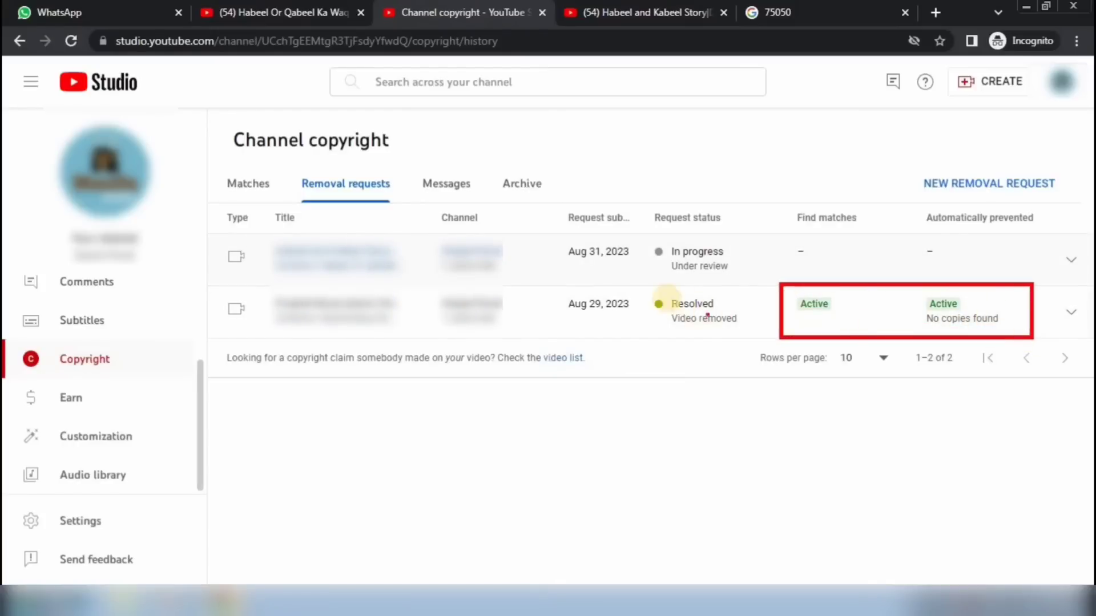
drag(635, 290, 742, 327)
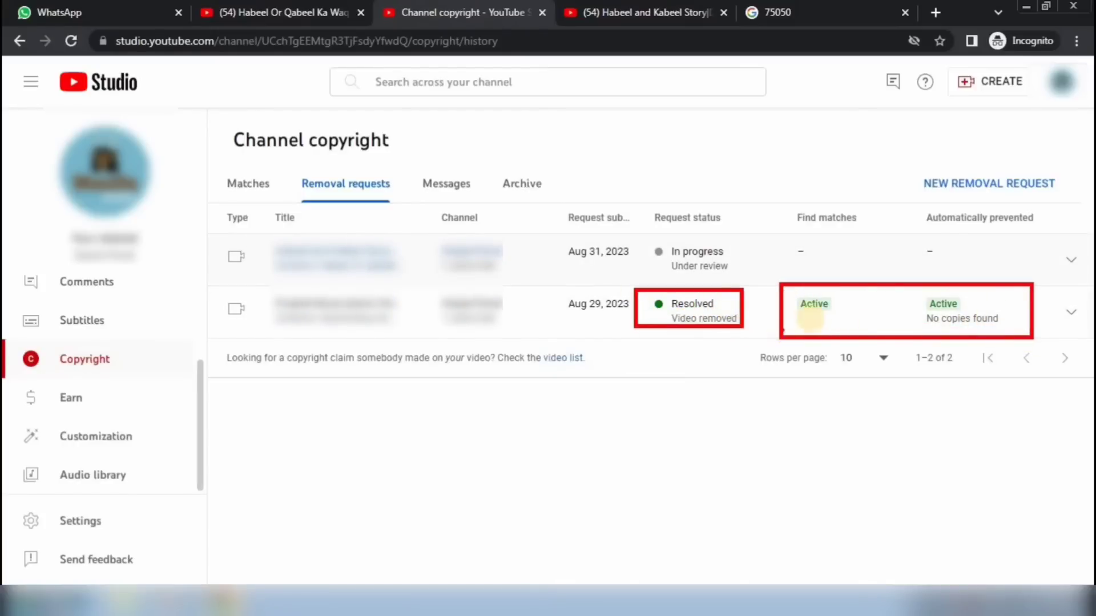
drag(825, 313, 866, 298)
click(986, 303)
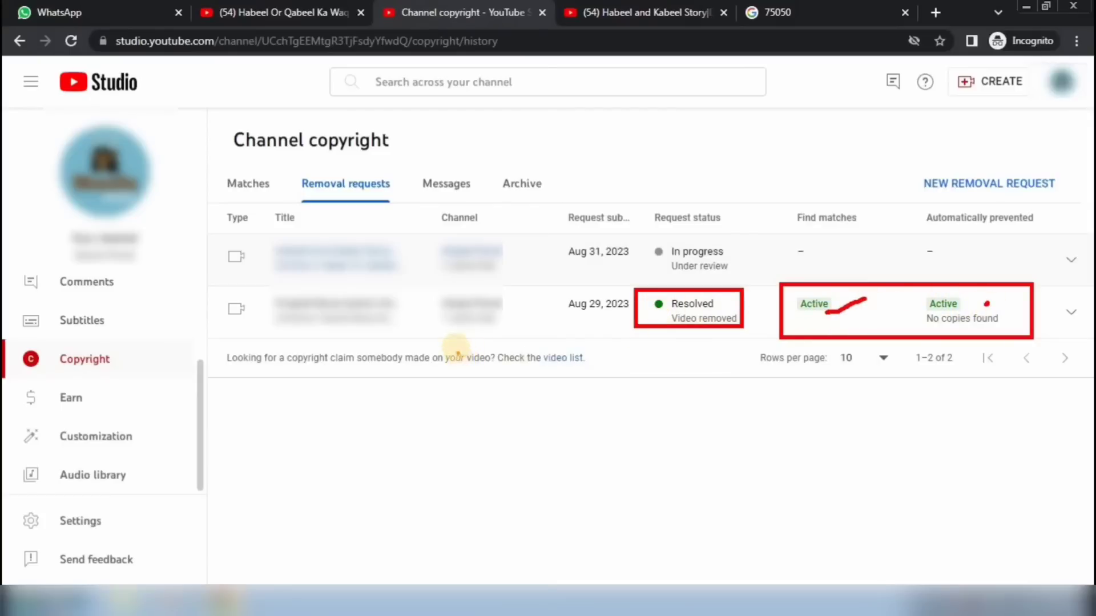
click(449, 370)
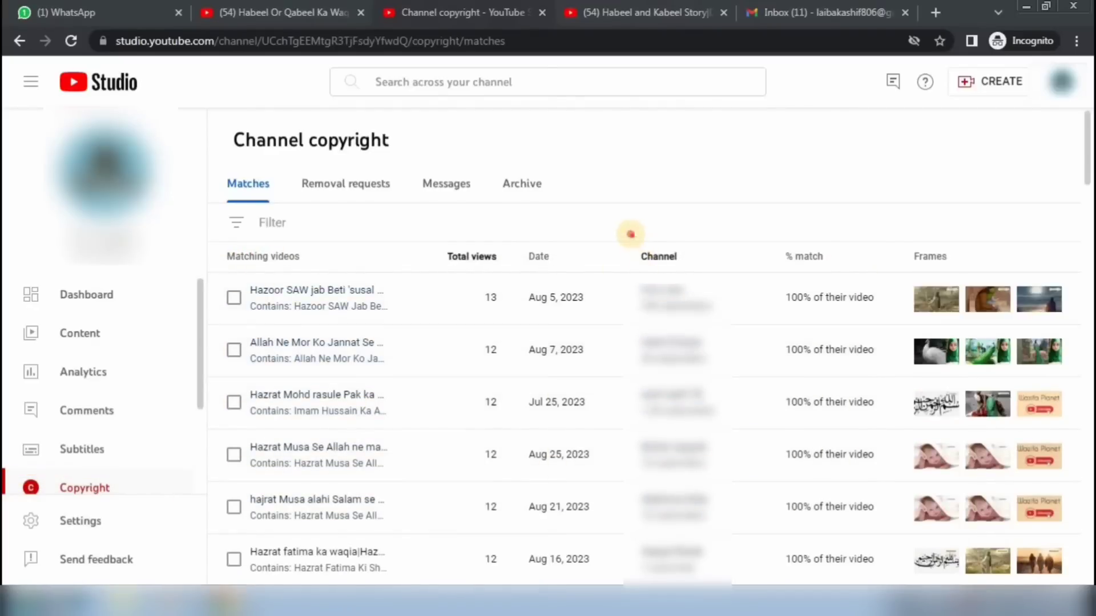
Examine the channel, match percentage and total views columns in the list of matching videos.
drag(631, 234, 710, 264)
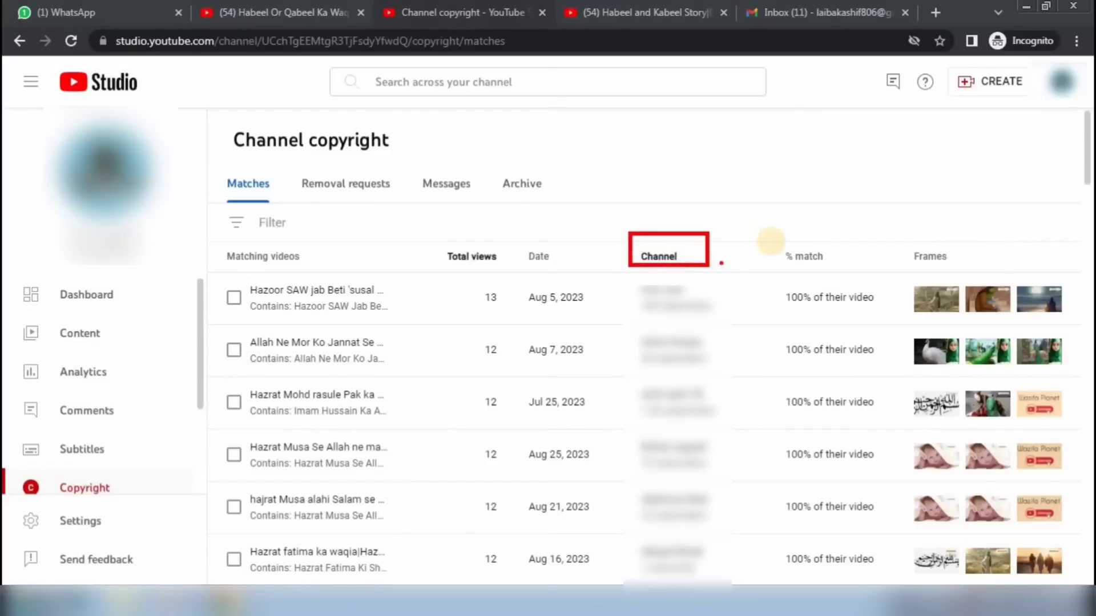
drag(761, 239, 863, 276)
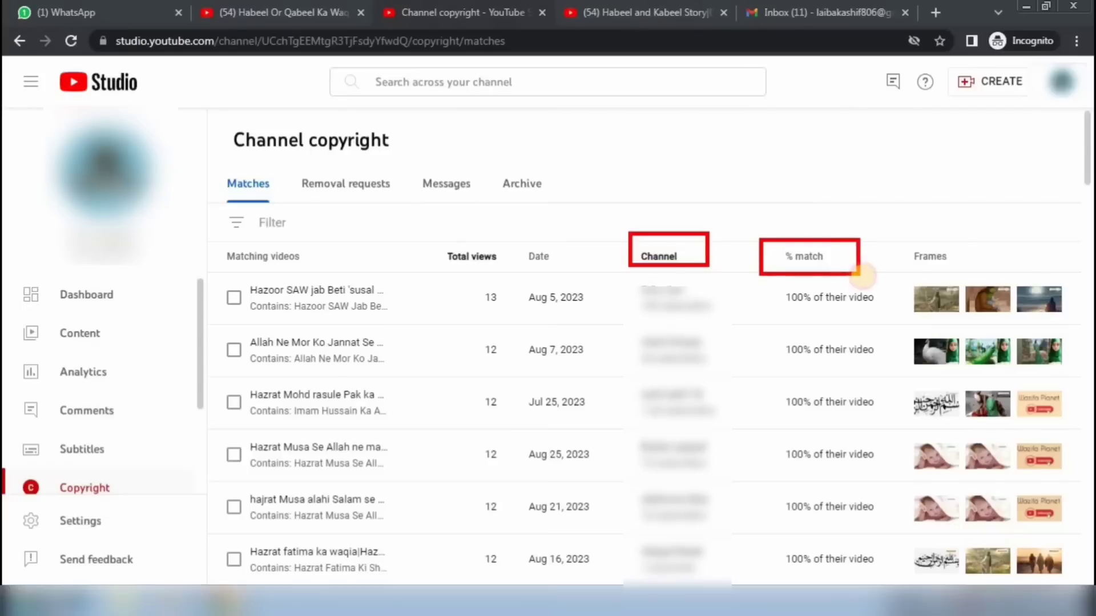
drag(773, 287, 783, 494)
drag(796, 542, 889, 574)
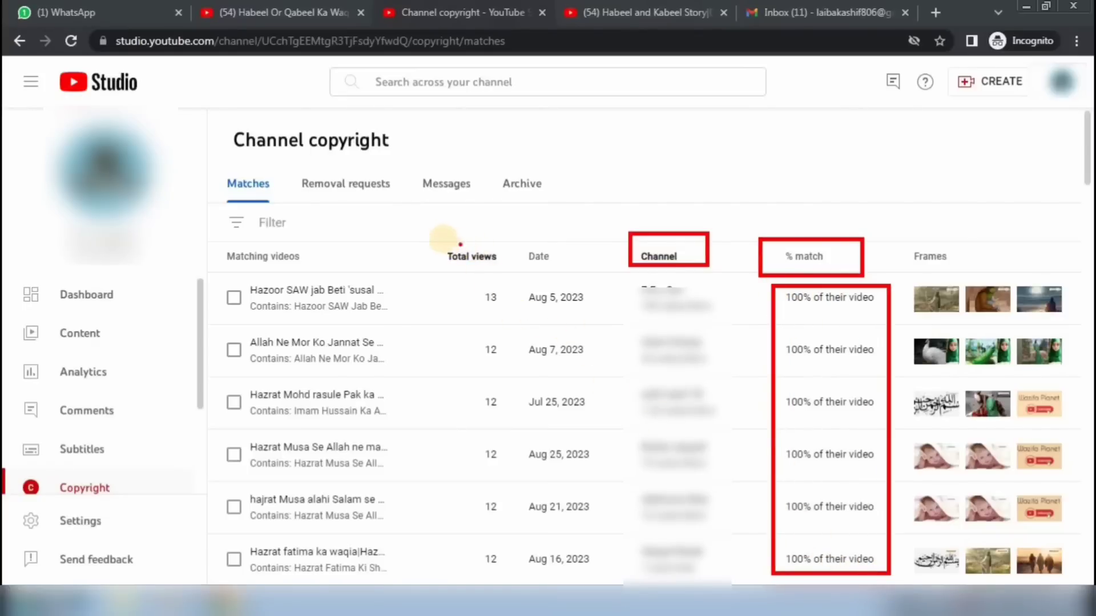
mouse_move(435, 237)
mouse_down()
mouse_move(465, 274)
mouse_move(508, 521)
mouse_move(506, 574)
mouse_up()
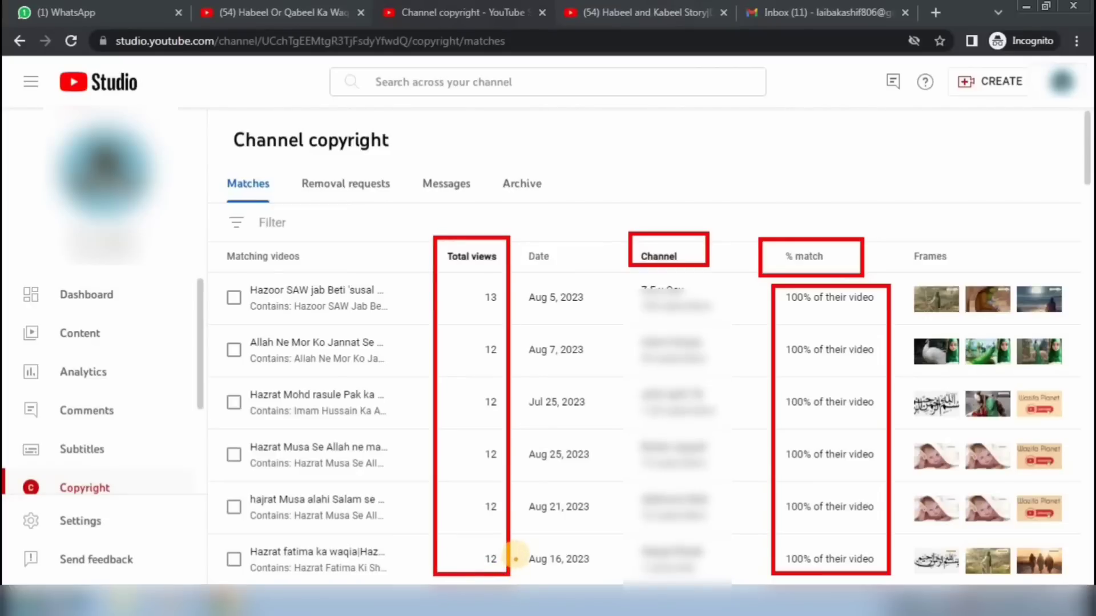
key(Escape)
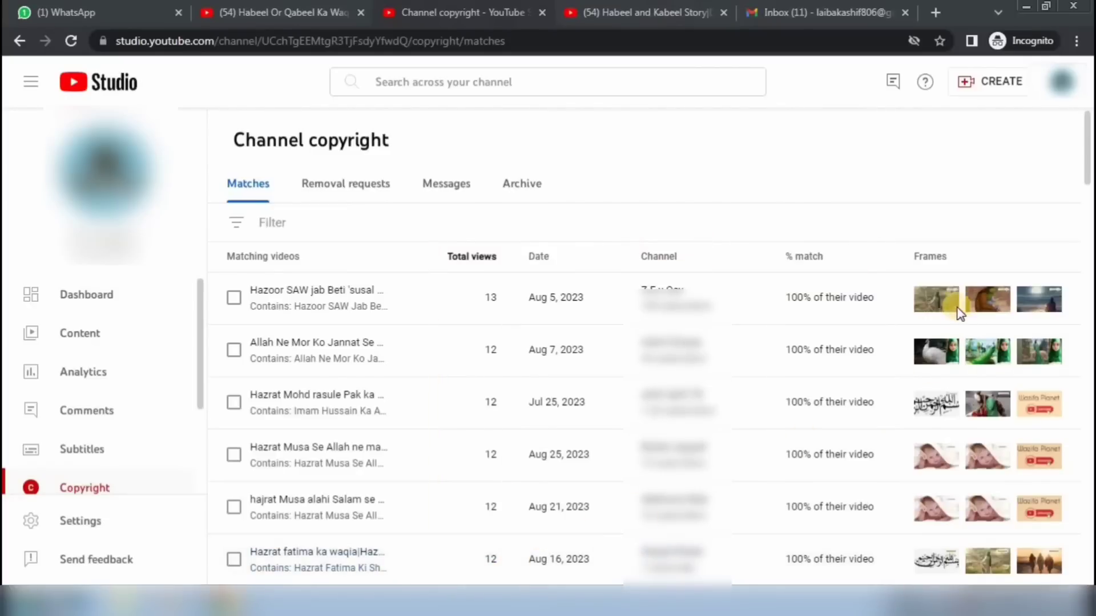
Inspect the first matching video's entry and the actions available for it.
mouse_move(880, 300)
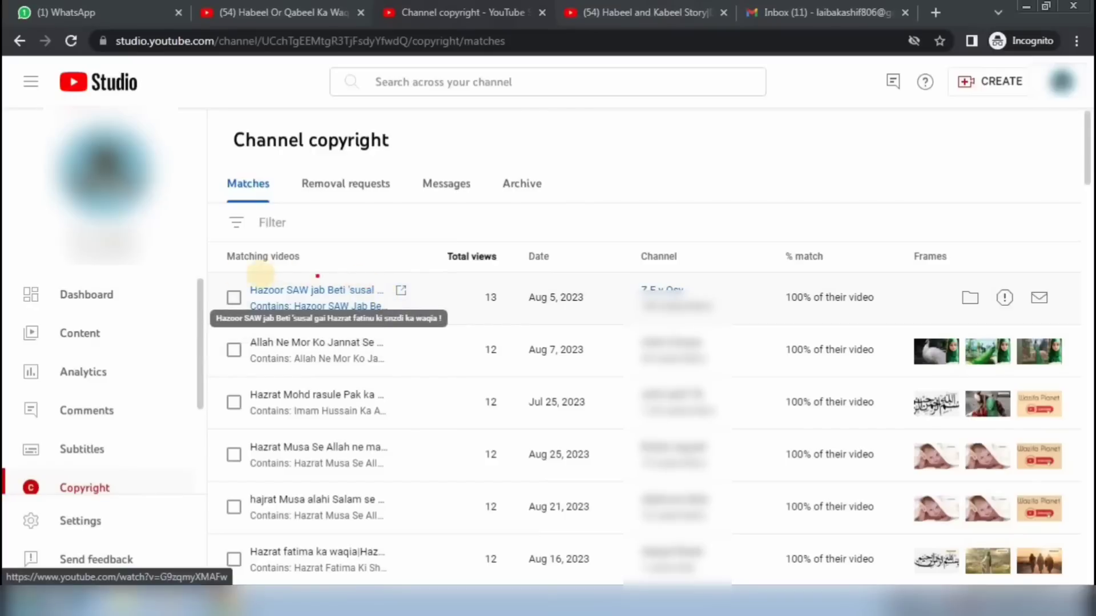
drag(220, 272, 1076, 322)
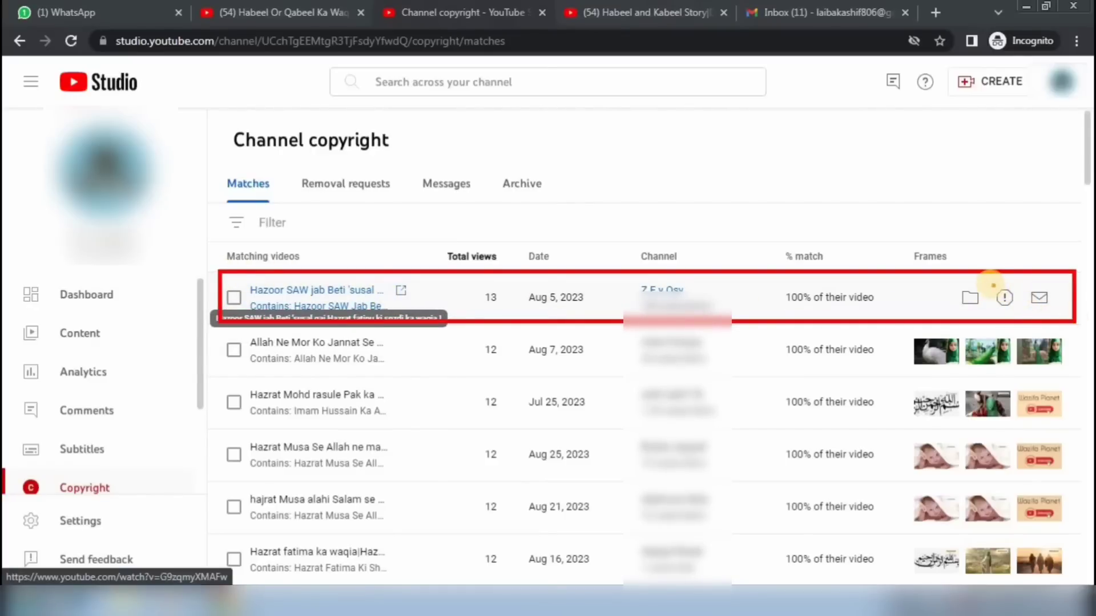
mouse_move(986, 282)
mouse_down()
mouse_move(1022, 313)
mouse_move(1067, 227)
mouse_up()
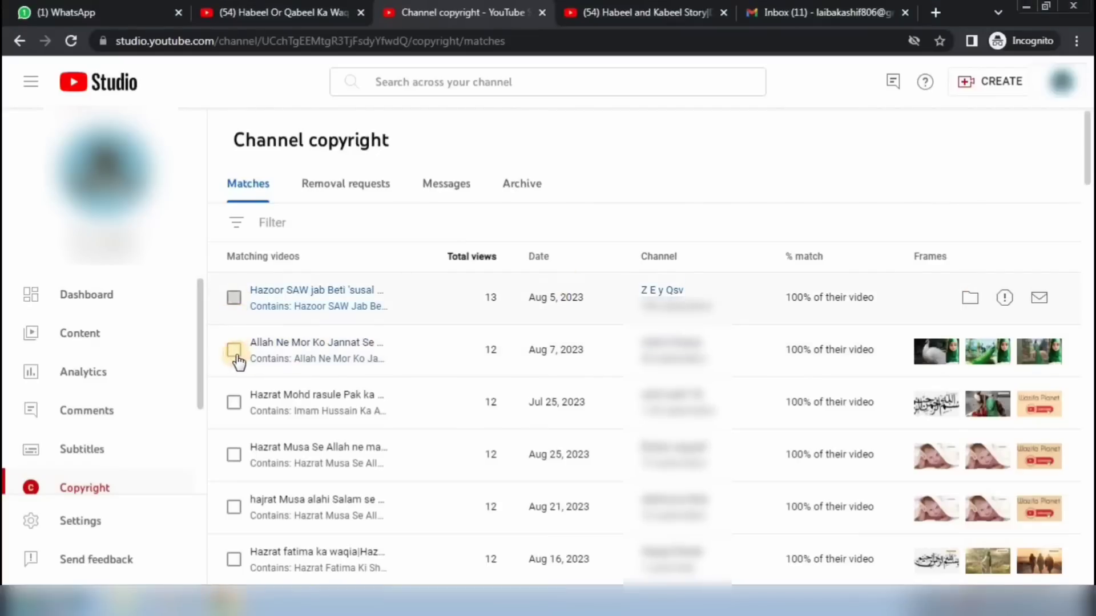
Select matching videos from the start of the Matches list until the maximum of 50 is reached.
click(234, 401)
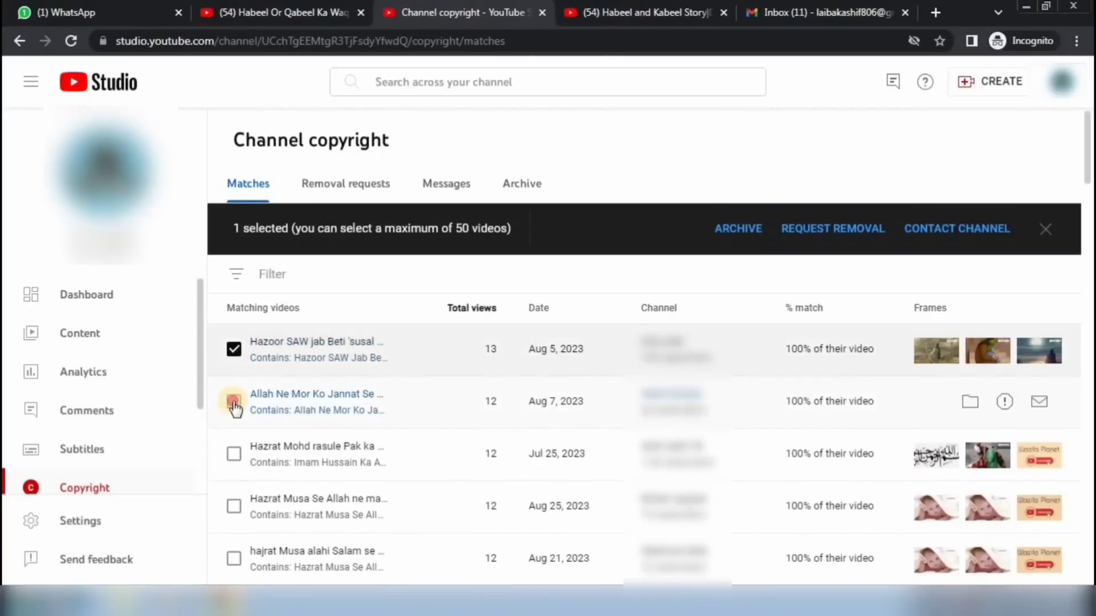
click(233, 507)
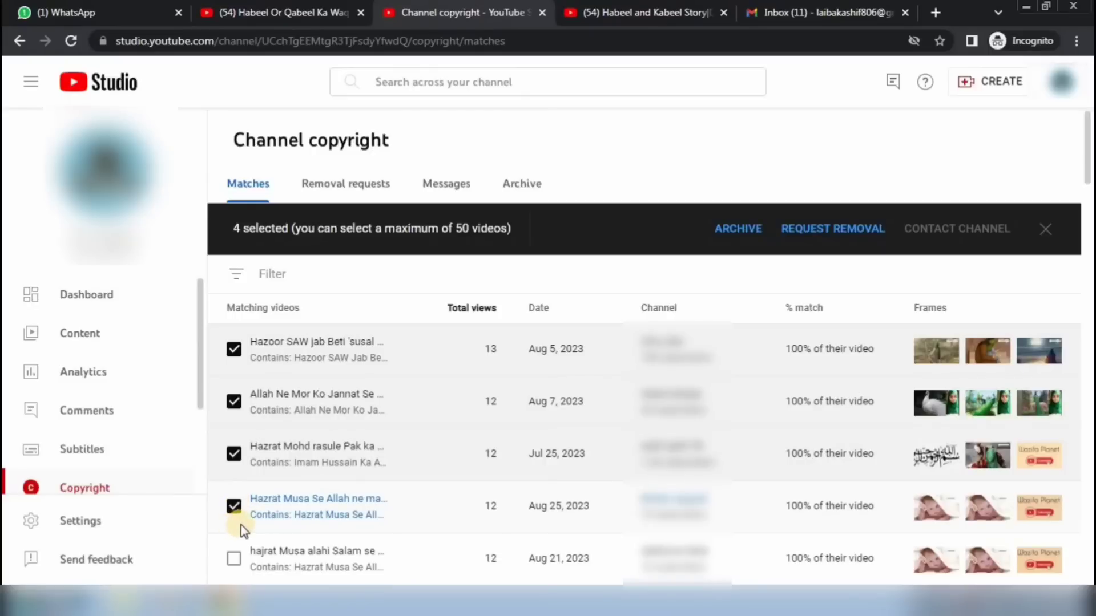
click(234, 560)
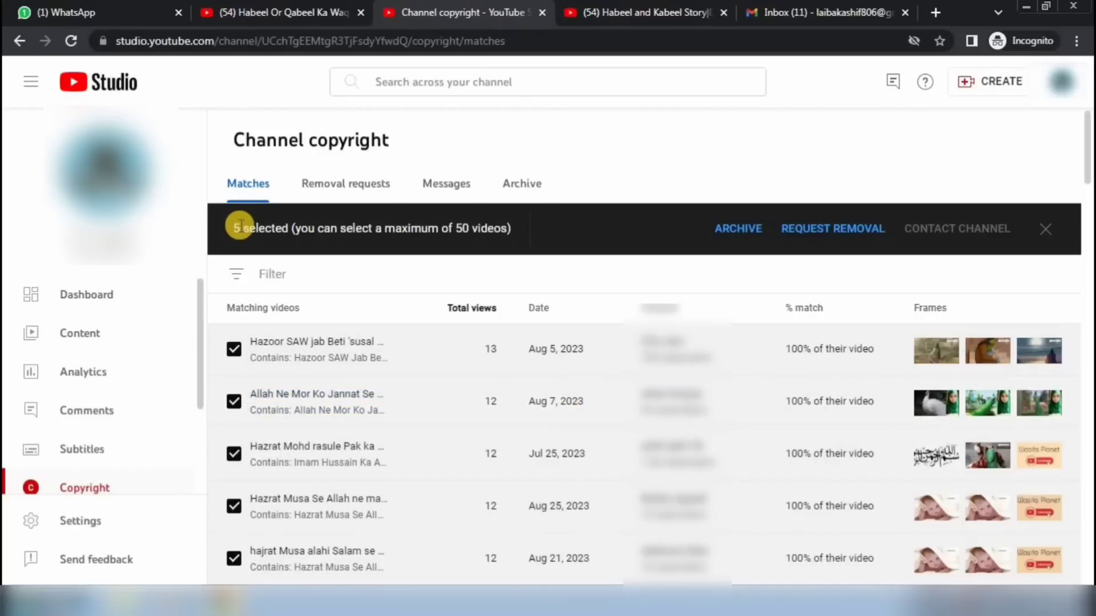
mouse_move(221, 206)
mouse_down()
mouse_move(274, 238)
mouse_move(529, 245)
mouse_up()
key(Escape)
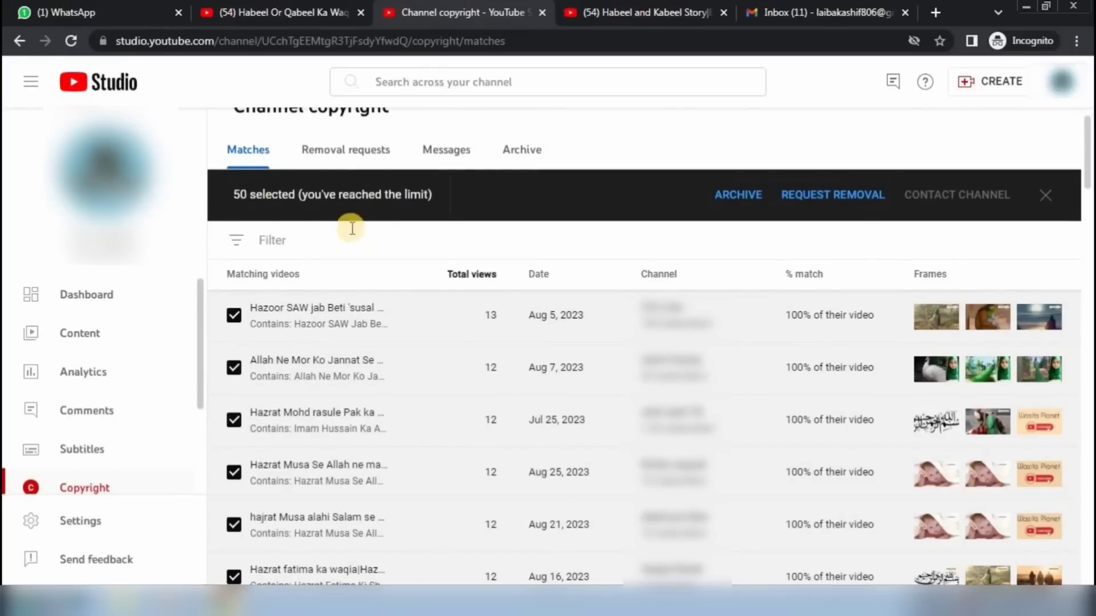
mouse_move(226, 178)
mouse_down()
mouse_move(323, 202)
mouse_move(469, 207)
mouse_move(463, 214)
mouse_up()
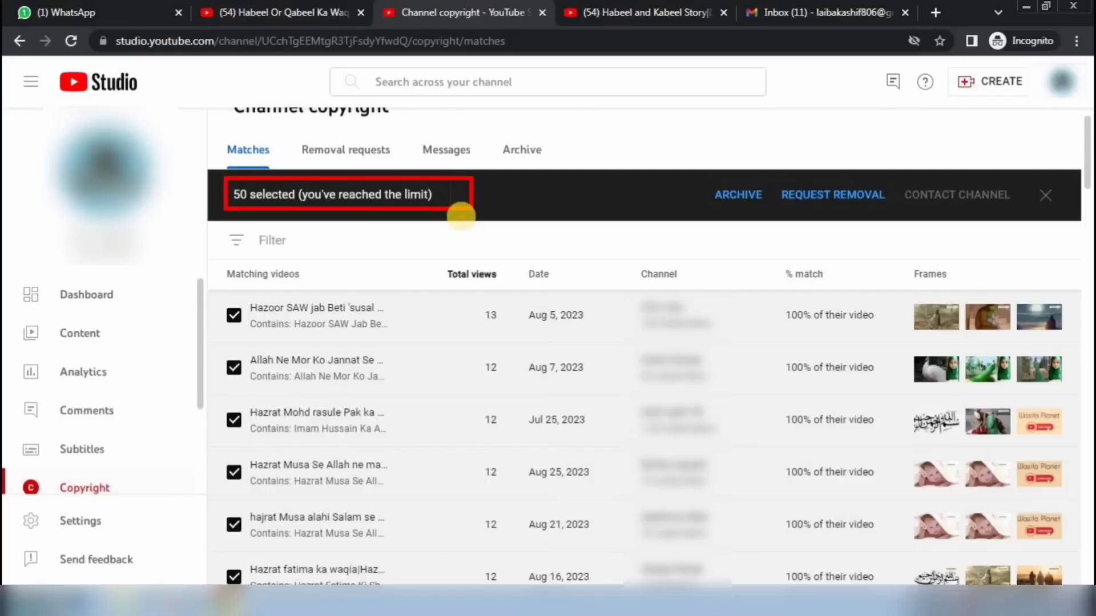
key(Escape)
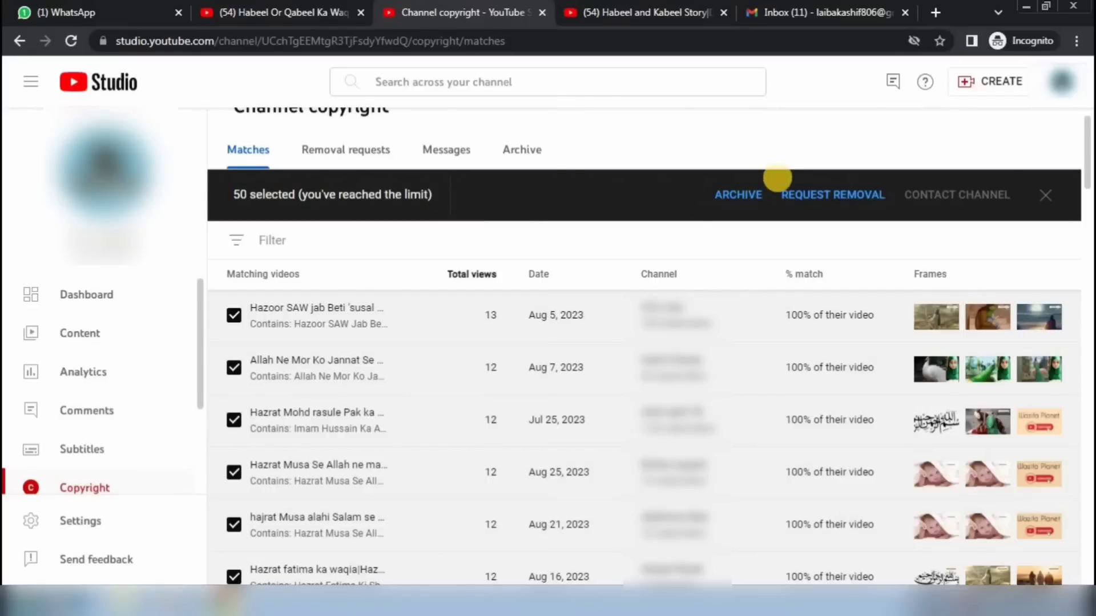
Start a video removal request for the 50 selected matching videos and go to its copyright owner section.
drag(770, 176, 902, 215)
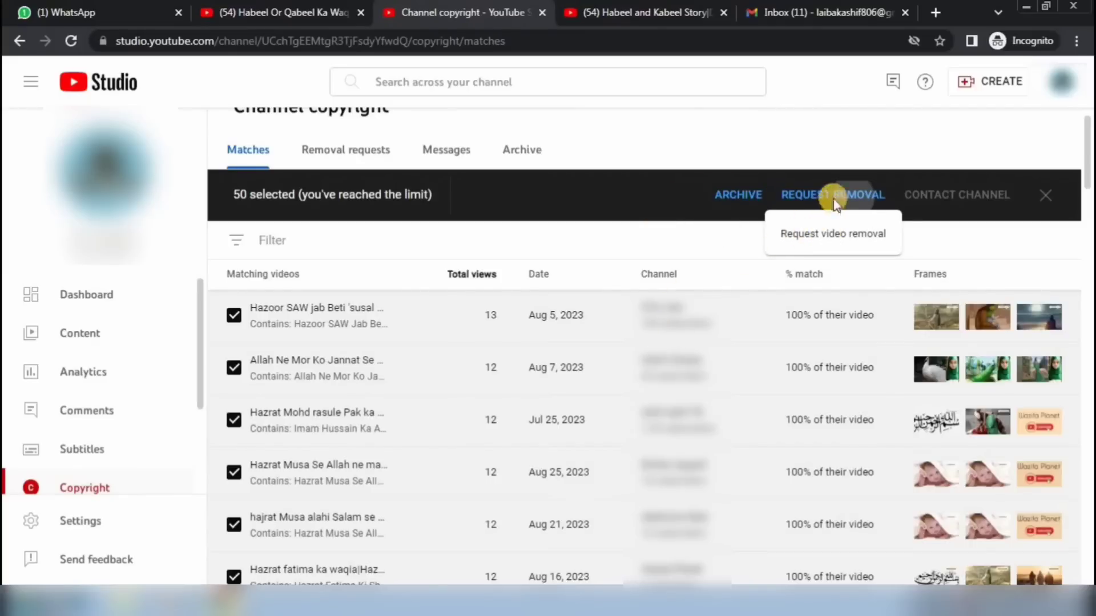
click(838, 235)
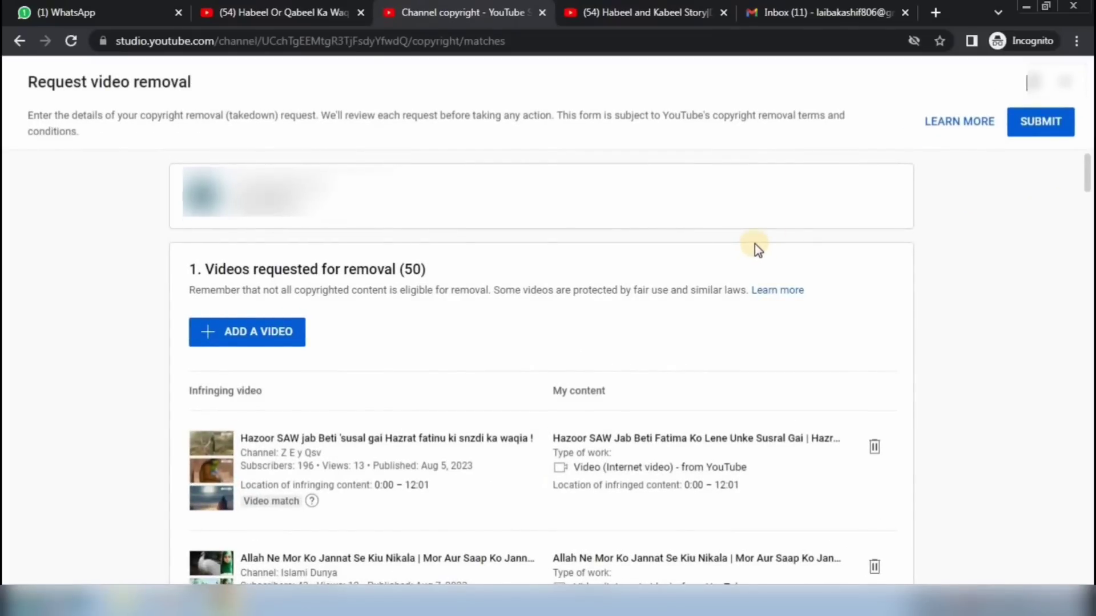
drag(1086, 172, 1084, 509)
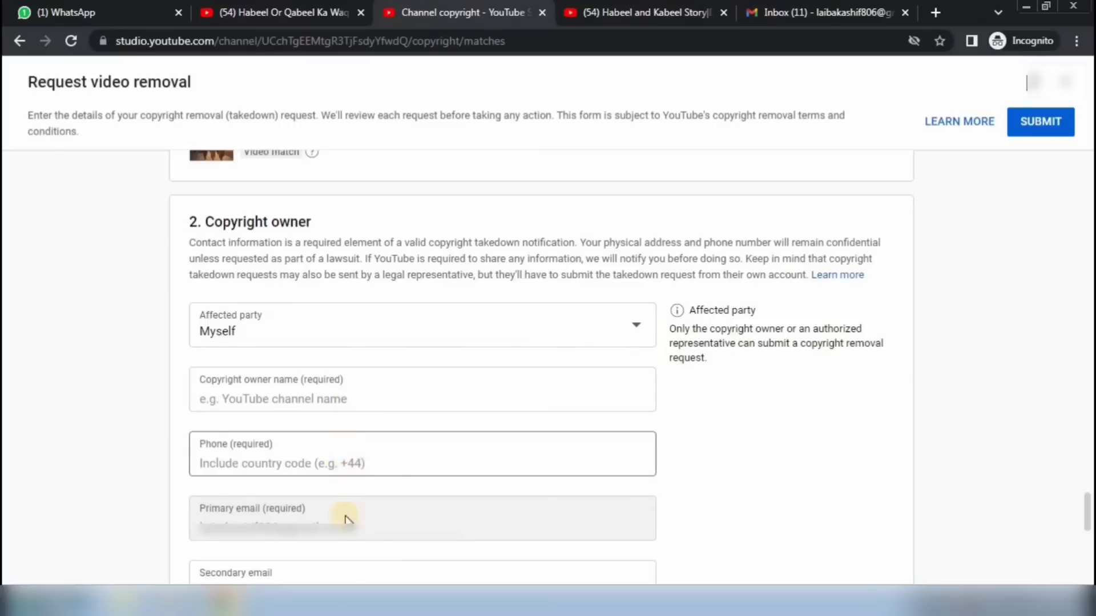
Complete the copyright owner's contact details, enable copy prevention with the rights certification, accept all three legal agreements, and enter the full-name signature.
drag(345, 529, 223, 531)
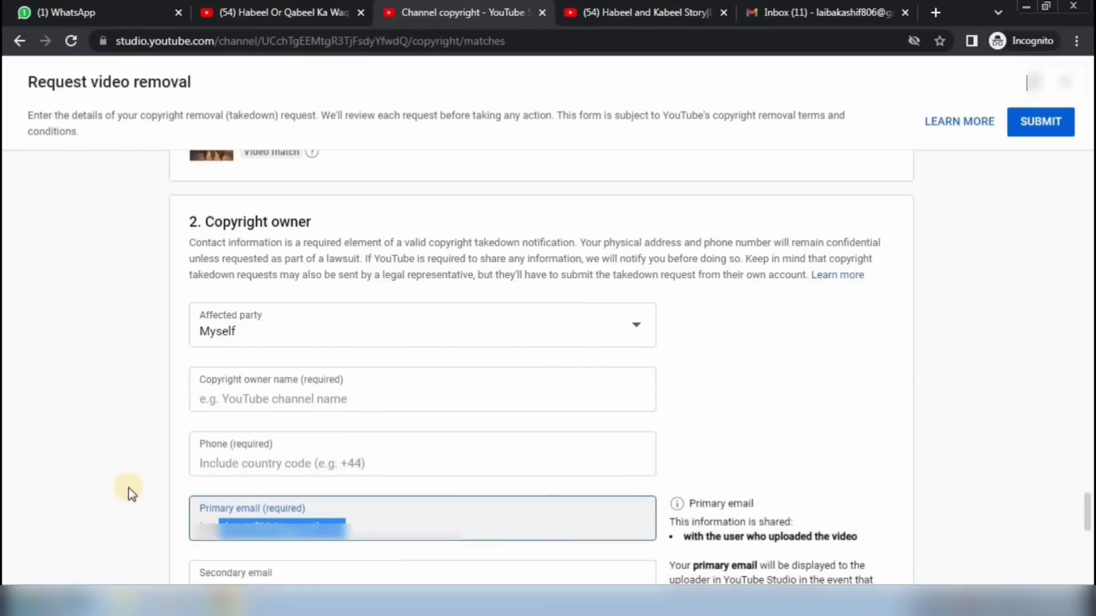
click(146, 497)
mouse_move(179, 489)
mouse_down()
mouse_move(293, 533)
mouse_move(684, 548)
mouse_up()
key(Escape)
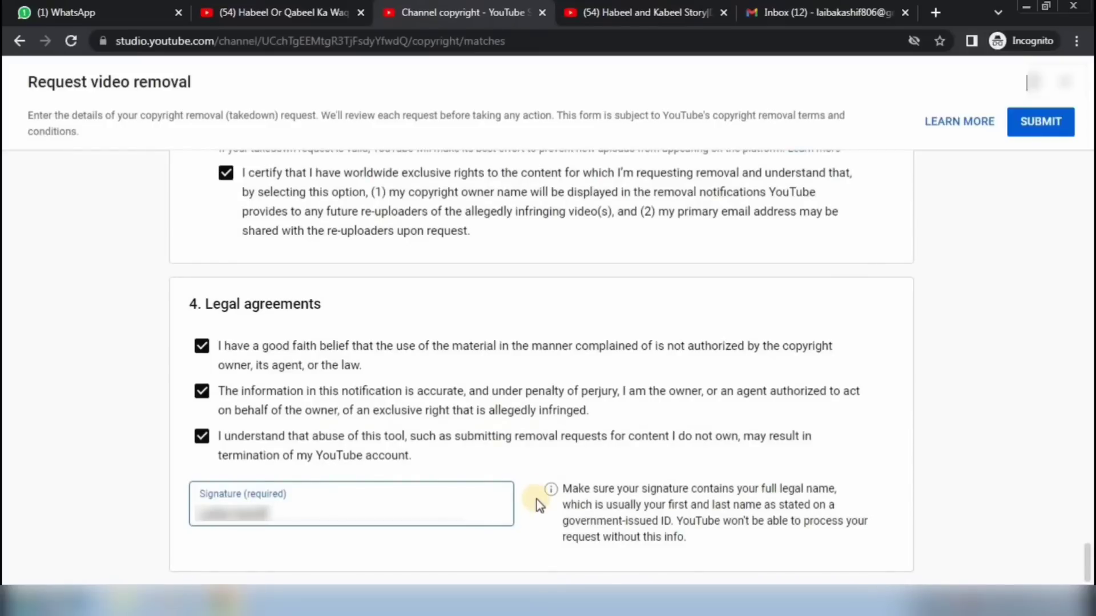
Set the removal timing to Standard: Request removal now and submit the removal request.
click(1050, 132)
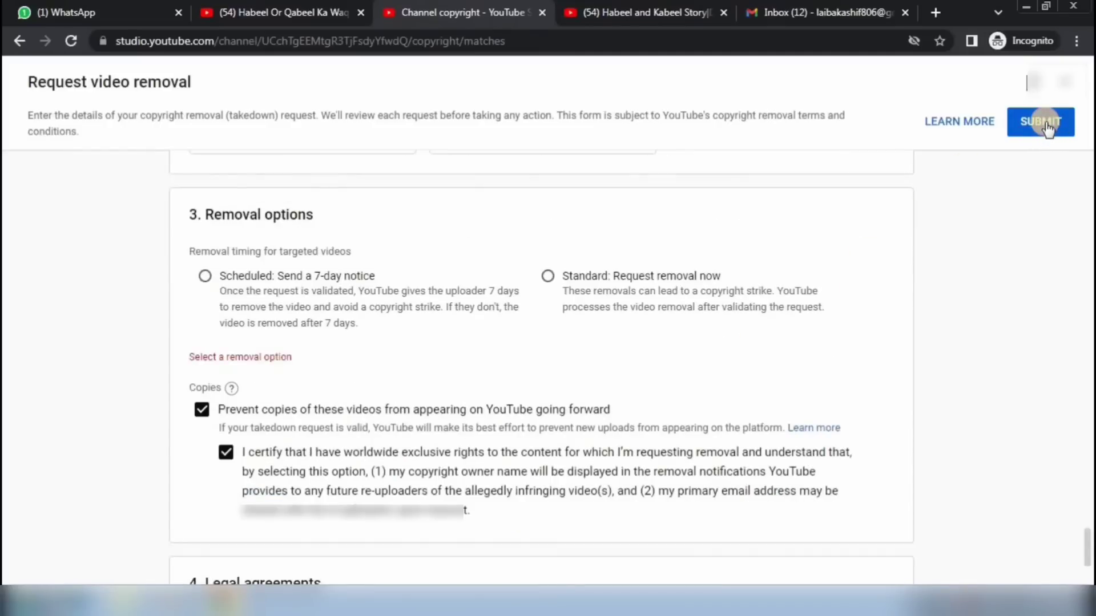
click(547, 276)
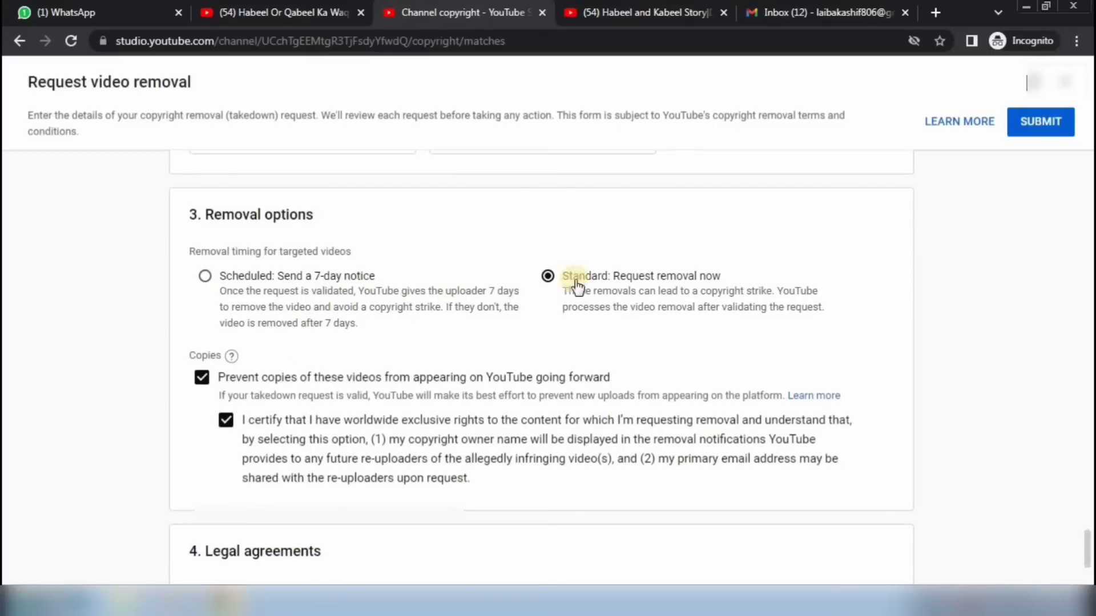
click(1053, 127)
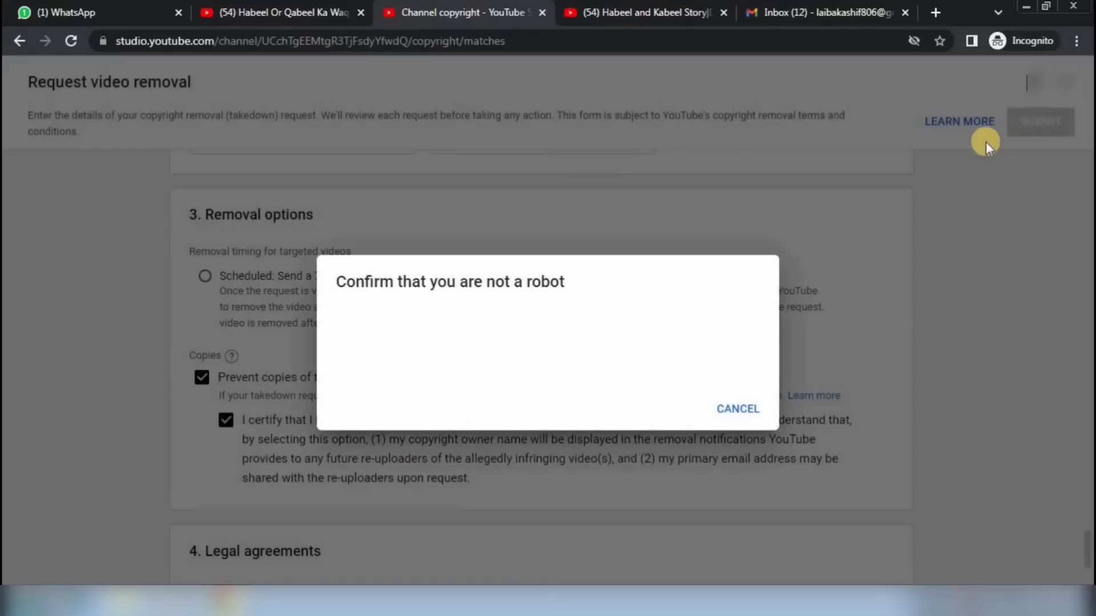
Complete the robot check by selecting all images with cars and verifying the selection.
click(410, 344)
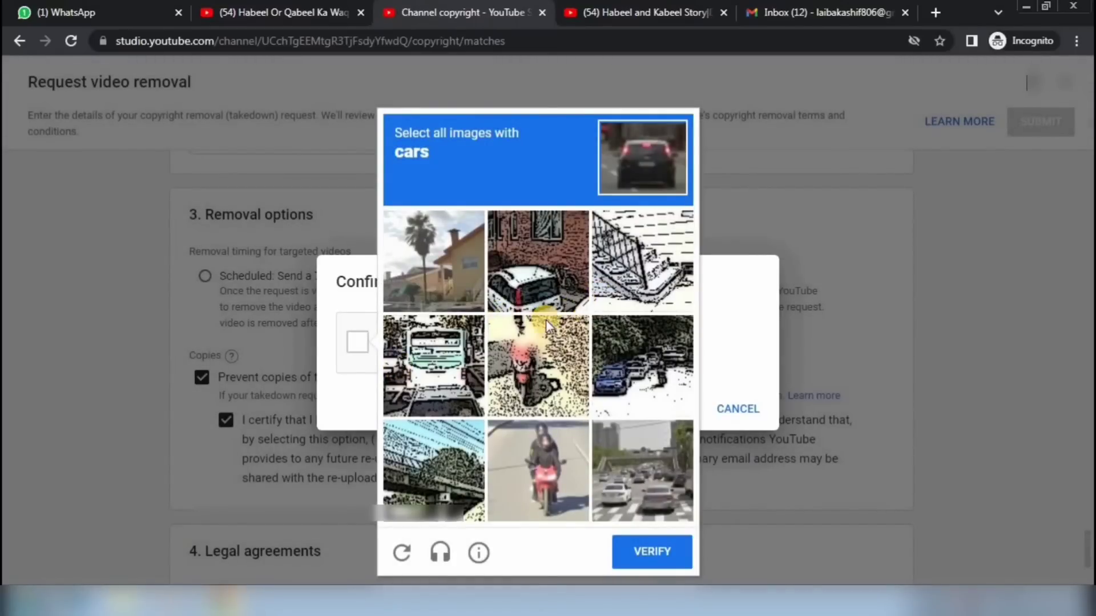
click(659, 470)
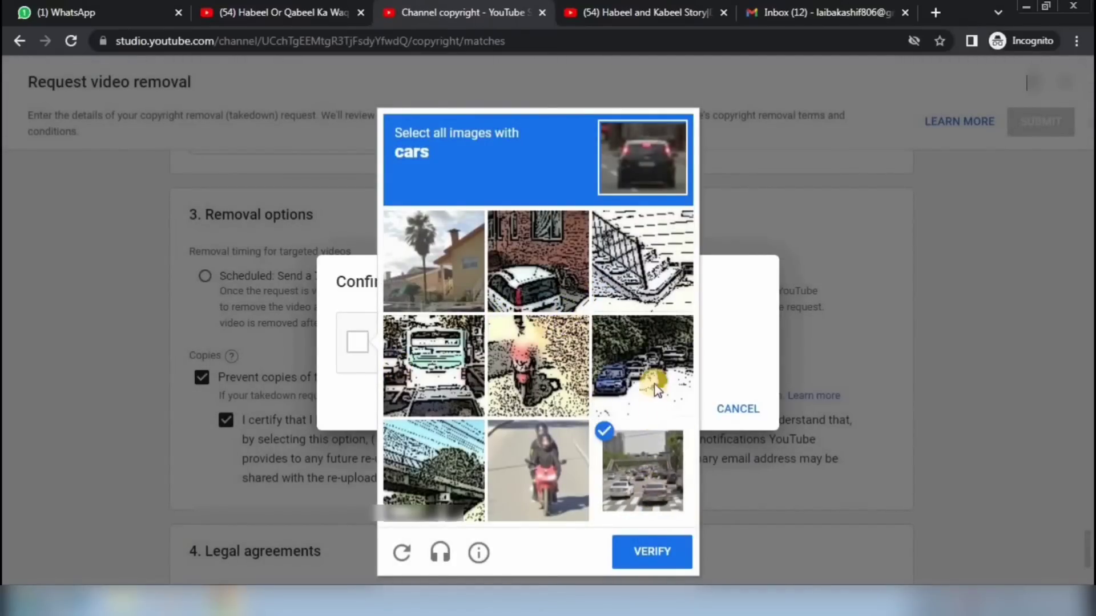
click(651, 371)
click(539, 278)
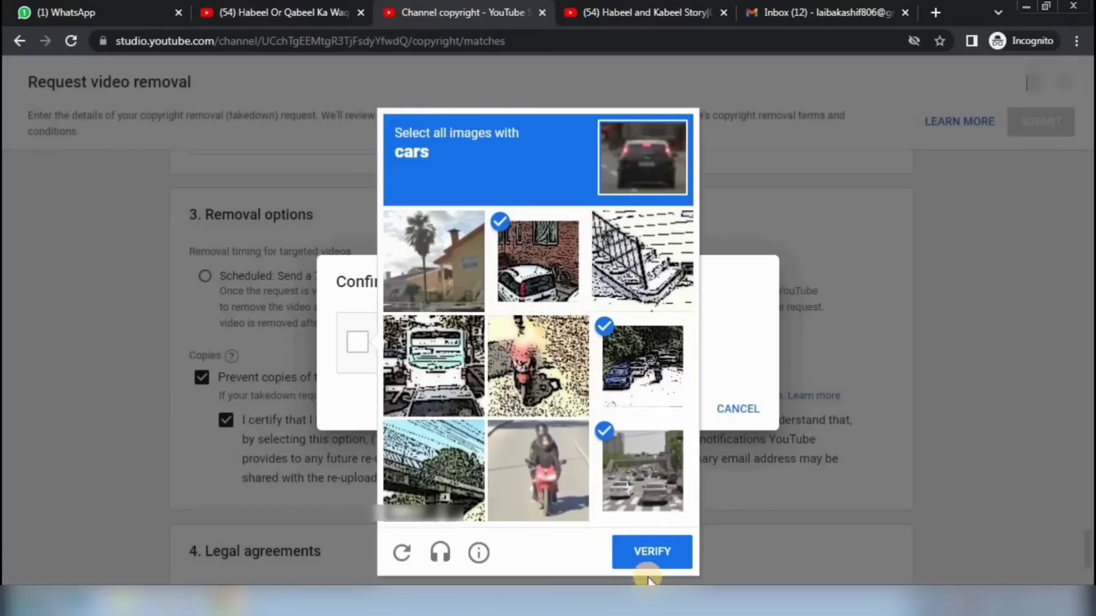
click(651, 552)
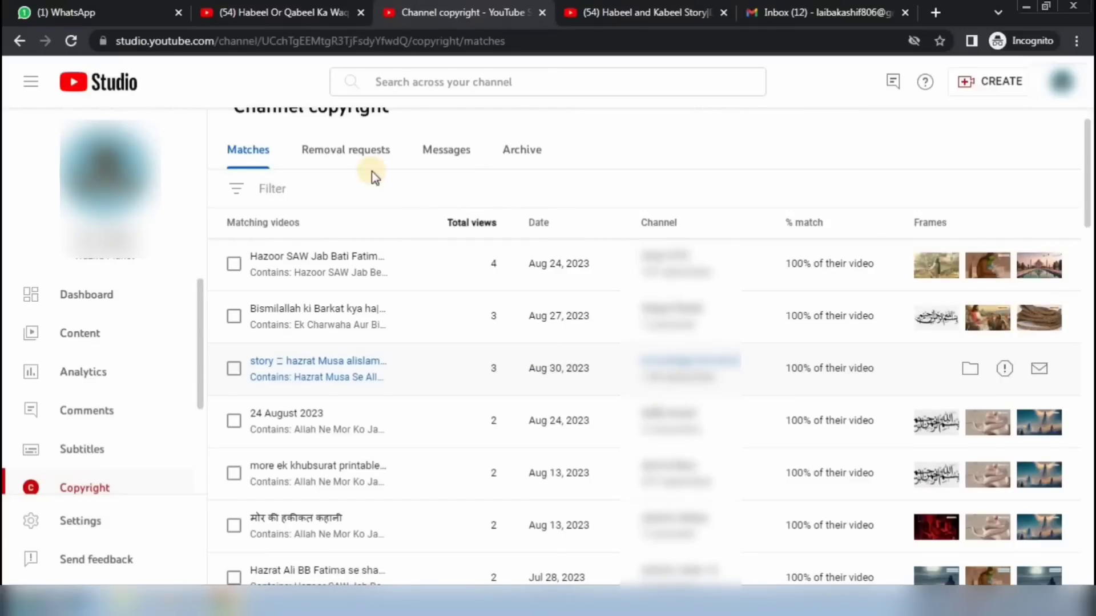
Review the request status of the newly submitted videos in the list of removal requests.
click(351, 155)
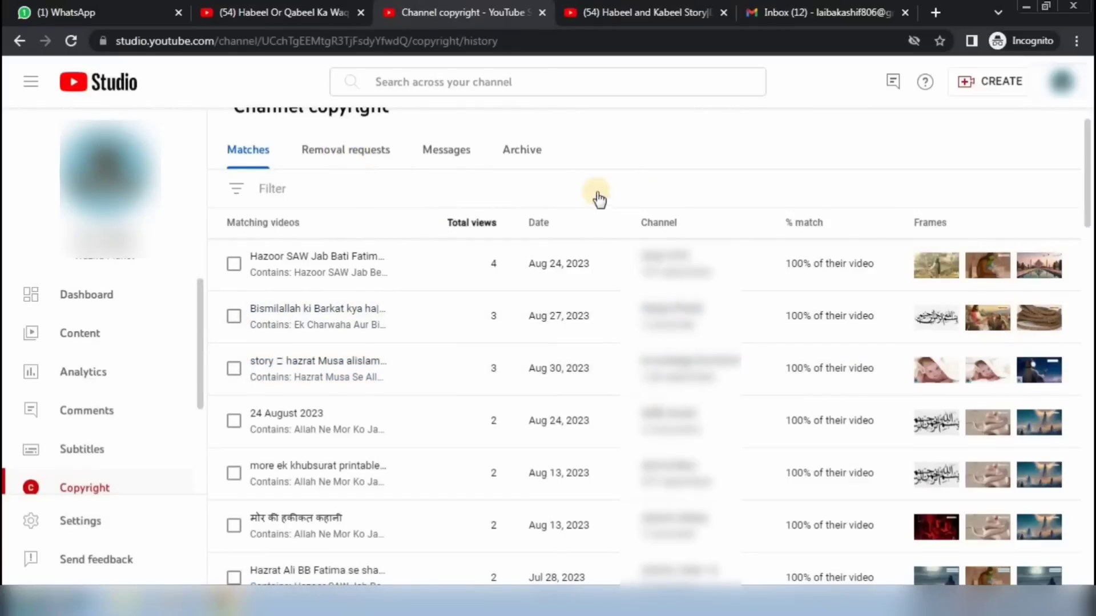
click(343, 150)
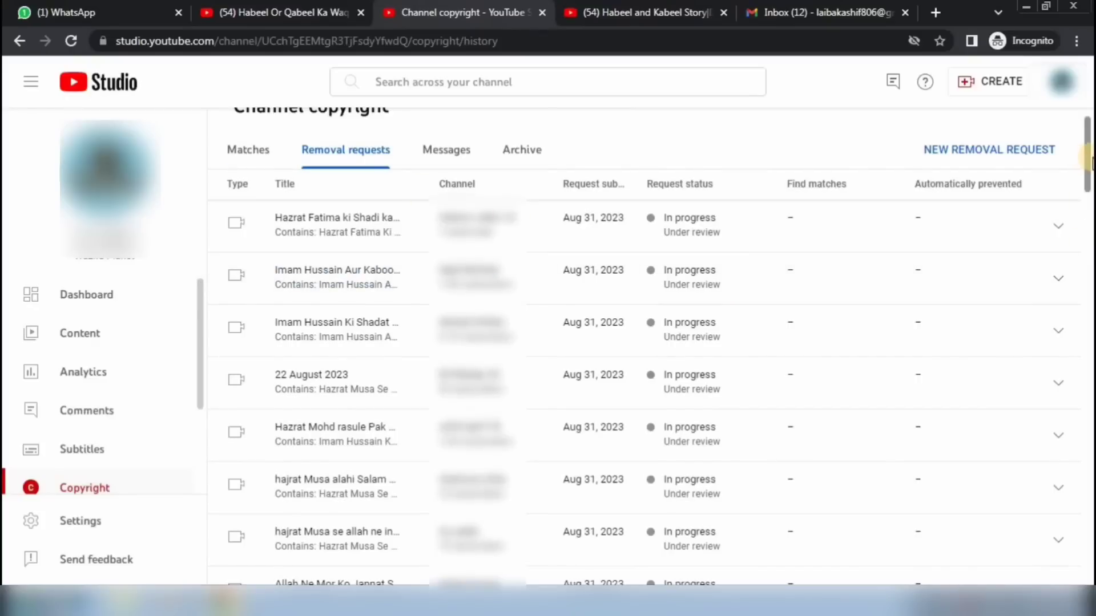
mouse_move(1090, 161)
mouse_down()
mouse_move(1078, 523)
mouse_move(1076, 154)
mouse_up()
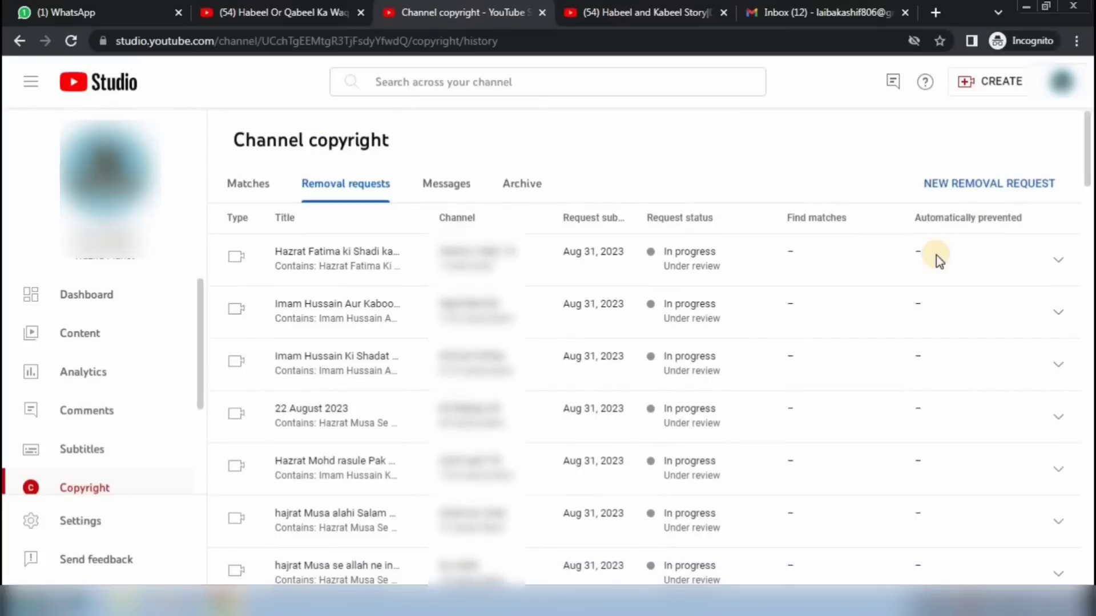